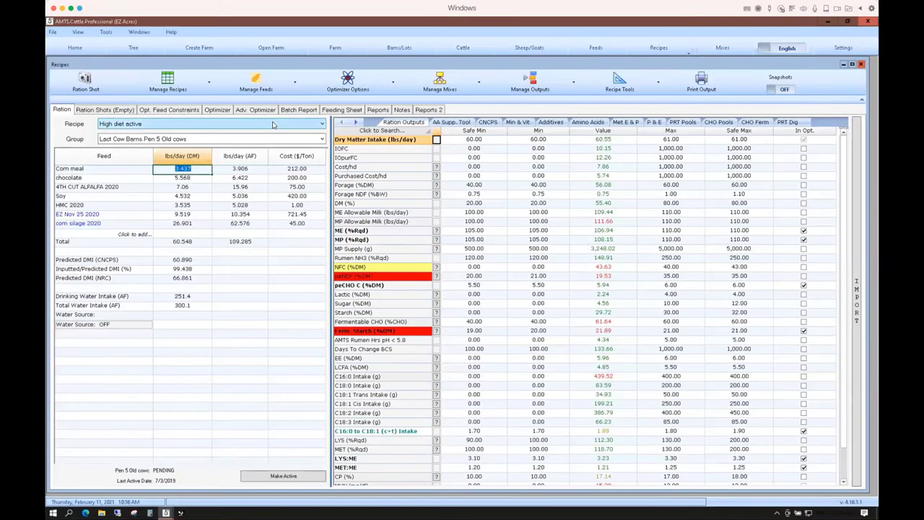
Display the close up diet recipe for the Dry Cow Barn close-up group.
left_click(250, 141)
left_click(159, 174)
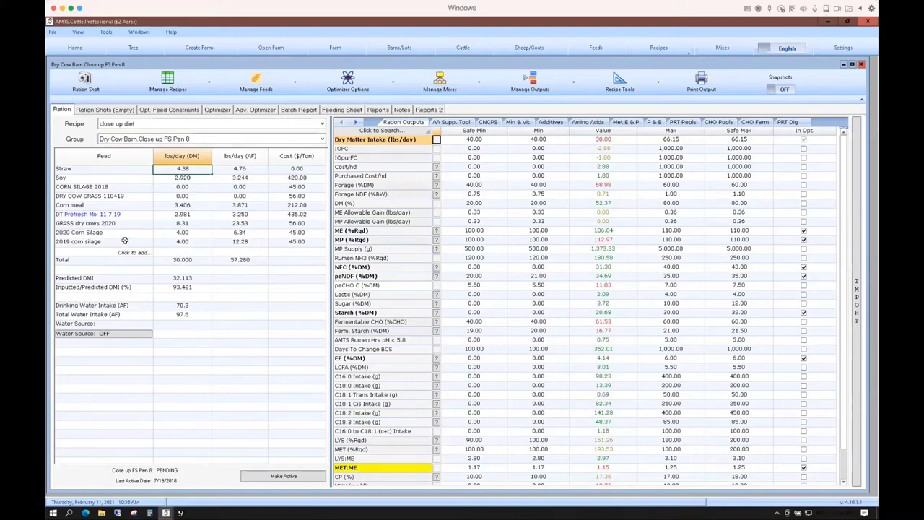
key("F2")
Display the Fresh Recipe ration for the Jones Barn Pen 70 group.
left_click(245, 124)
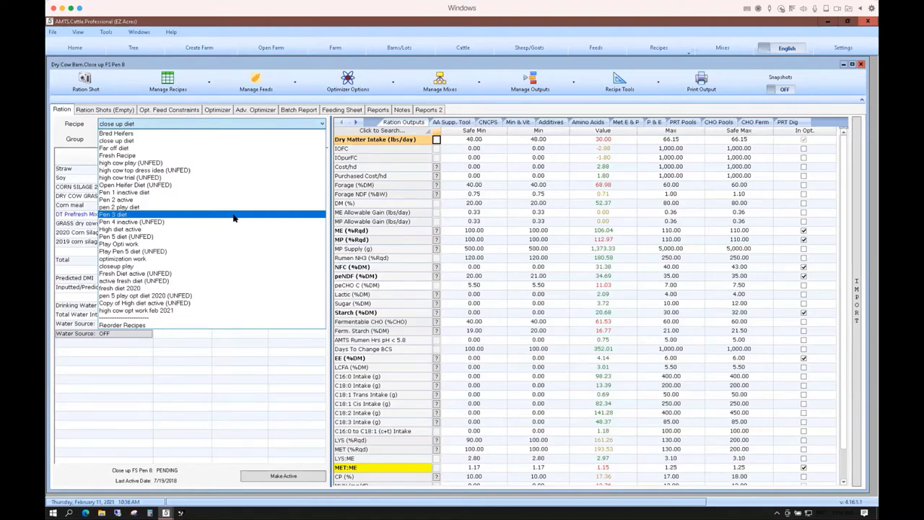
left_click(228, 156)
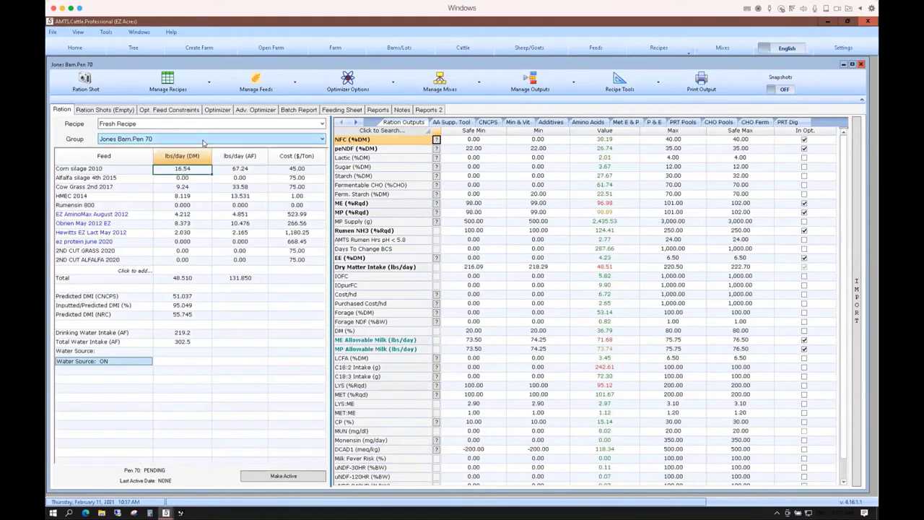
left_click(203, 140)
left_click(203, 143)
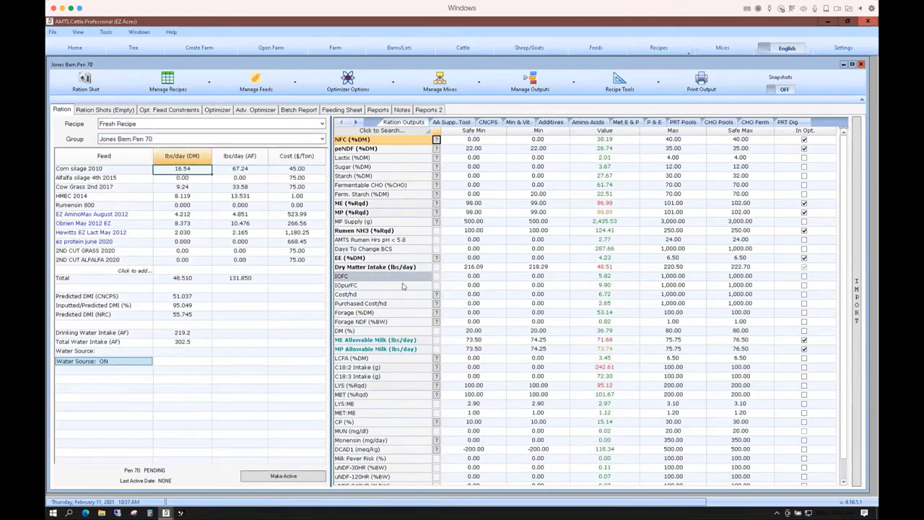
Apply a saved ration outputs template to the Fresh Recipe's group.
left_click(546, 89)
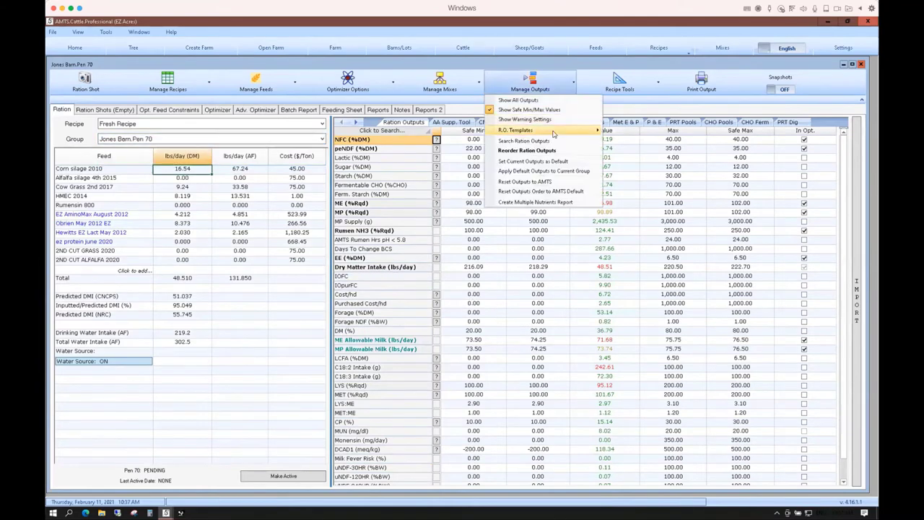
mouse_move(571, 130)
left_click(645, 274)
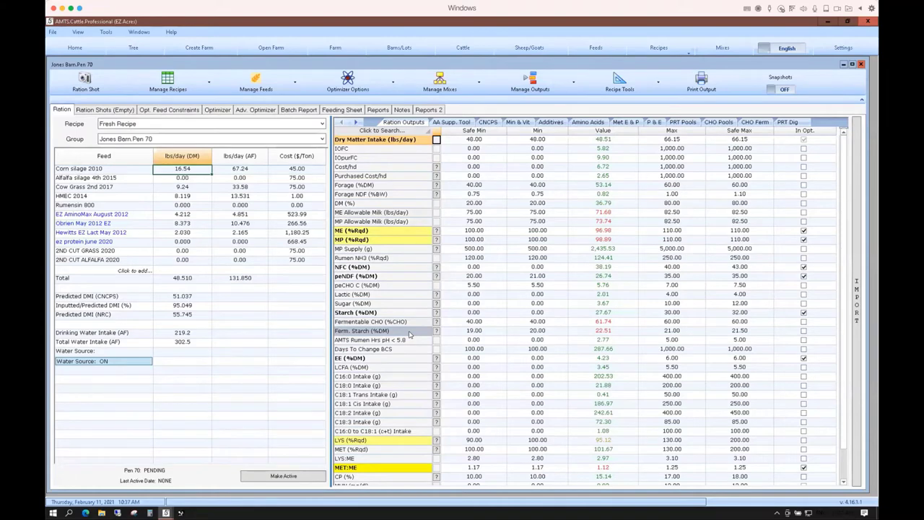
View the Pen 3 diet ration and the High diet active ration to compare their outputs.
left_click(219, 124)
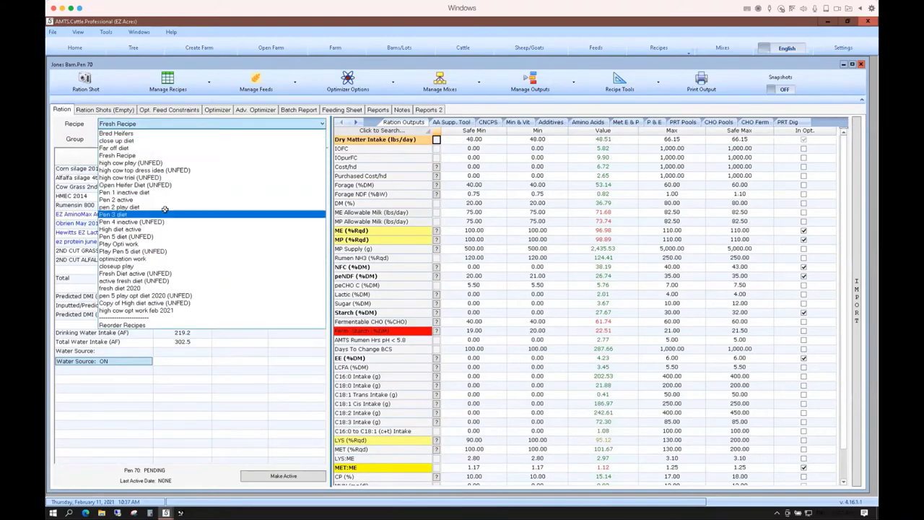
left_click(165, 215)
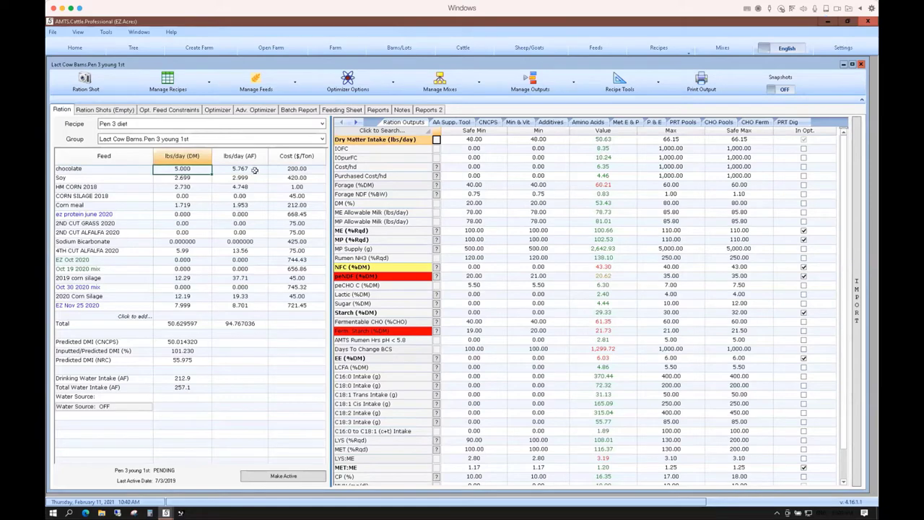
left_click(172, 124)
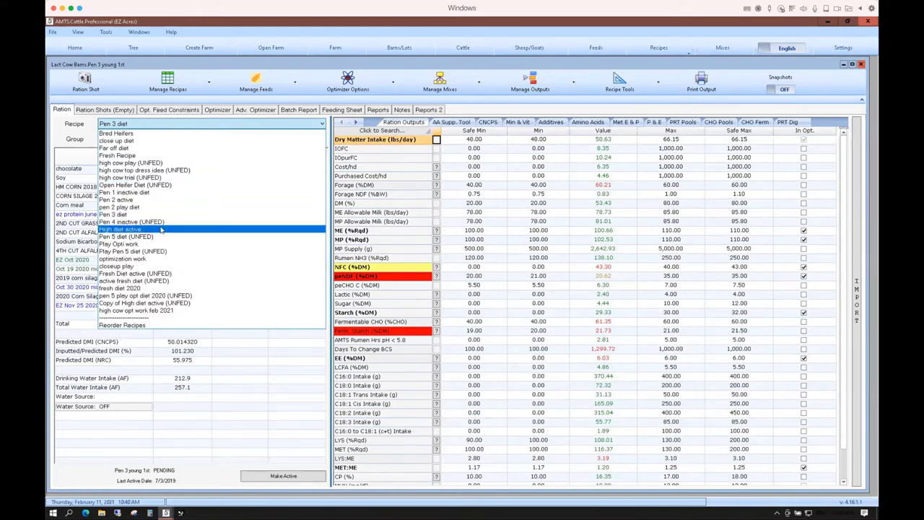
left_click(162, 229)
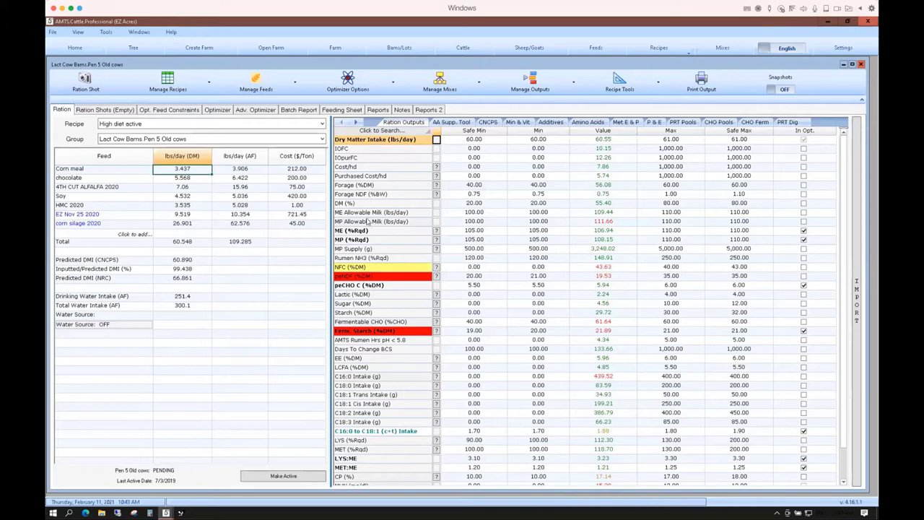
Return to the close up diet recipe and set the Dry Cow Barn's current temperature to 20 deg. F.
left_click(200, 126)
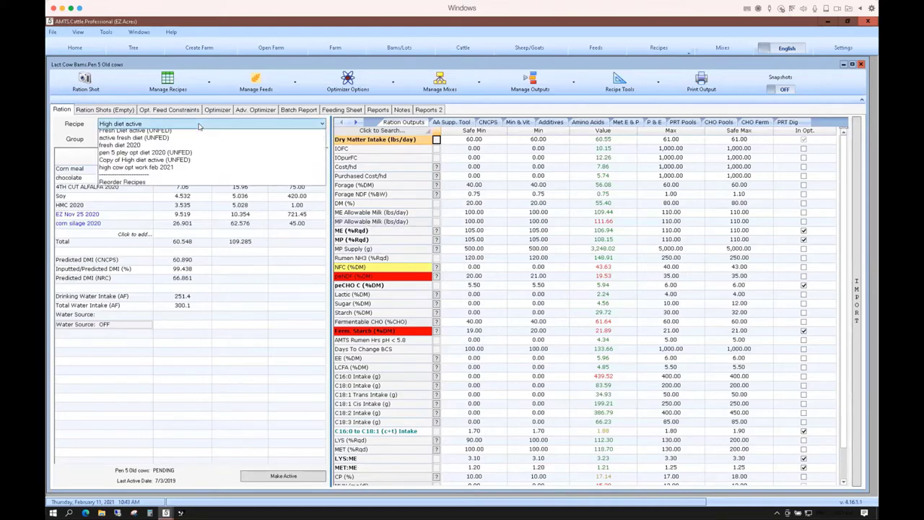
left_click(194, 140)
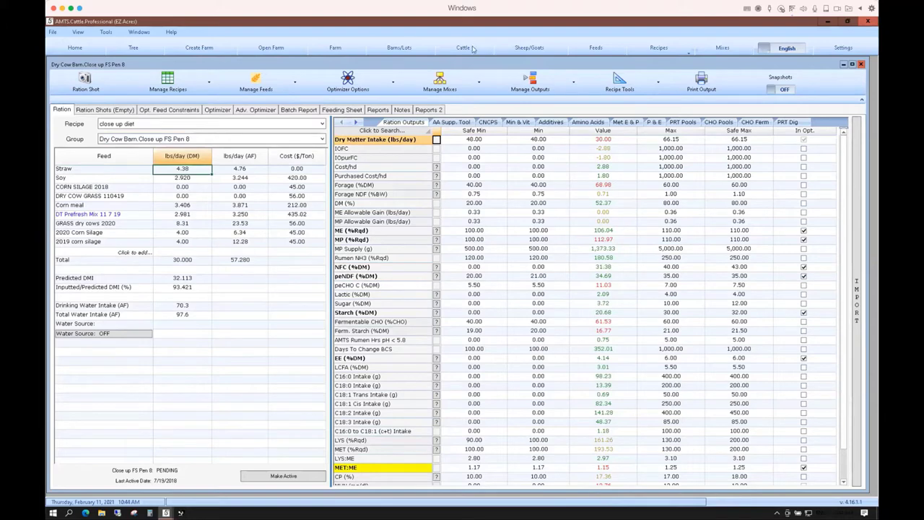
left_click(400, 48)
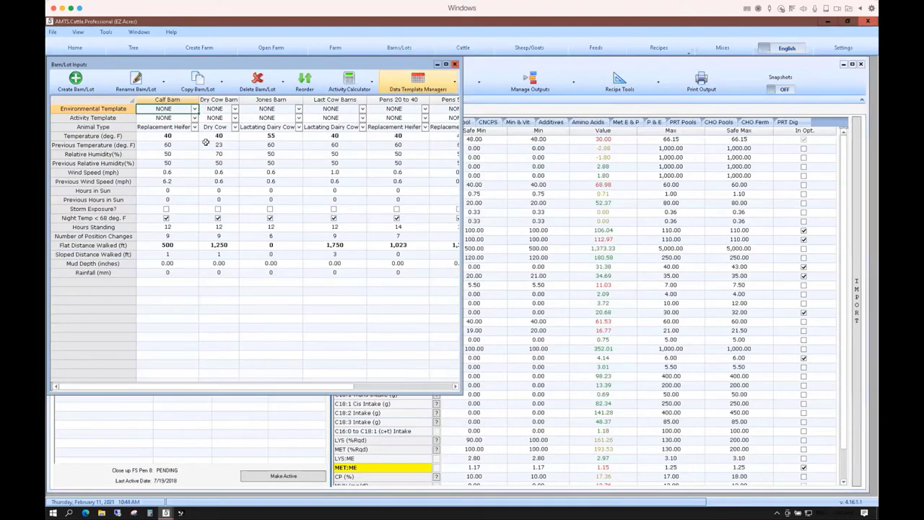
left_click(215, 136)
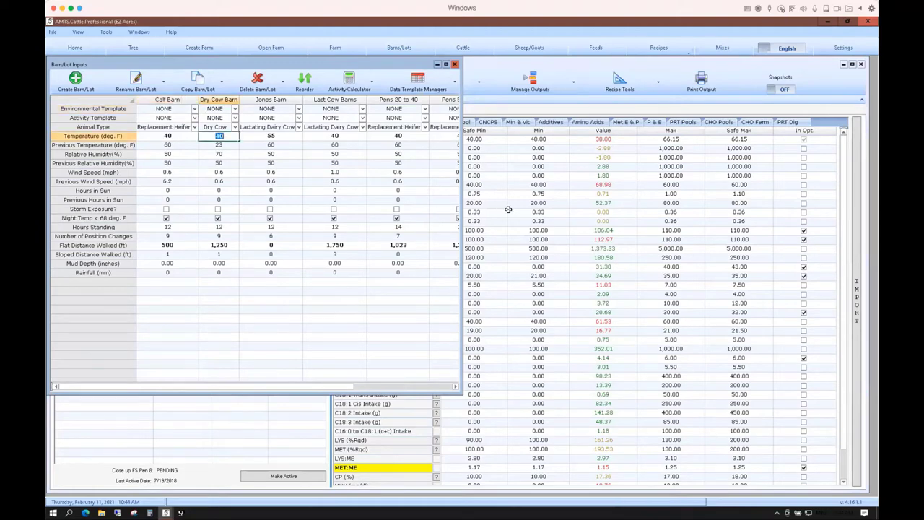
type("20")
key("Return")
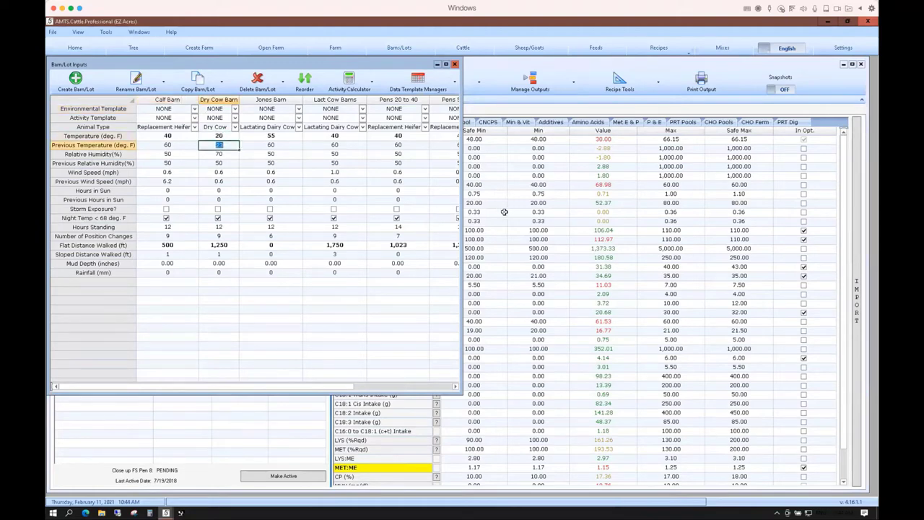
left_click(455, 64)
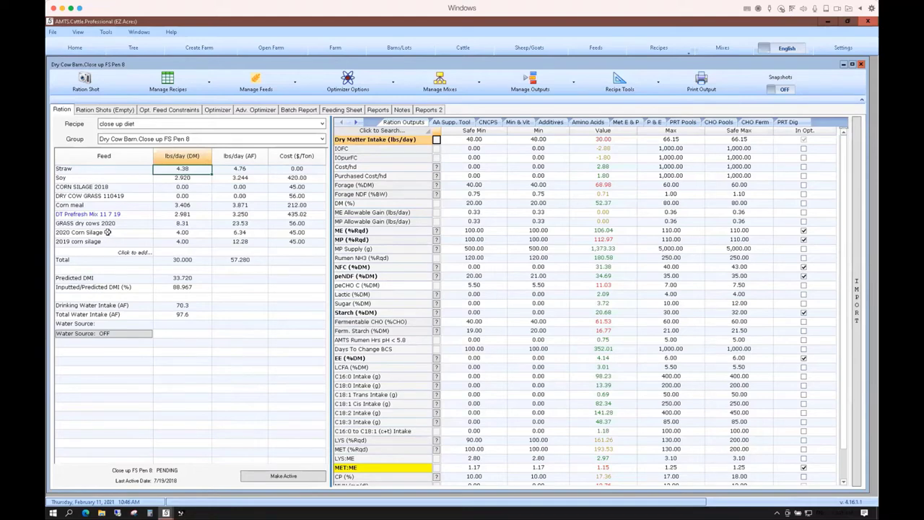
Inspect the common edit values of the 2020 Corn Silage feed, including its dStarch7, in the close up diet.
right_click(107, 232)
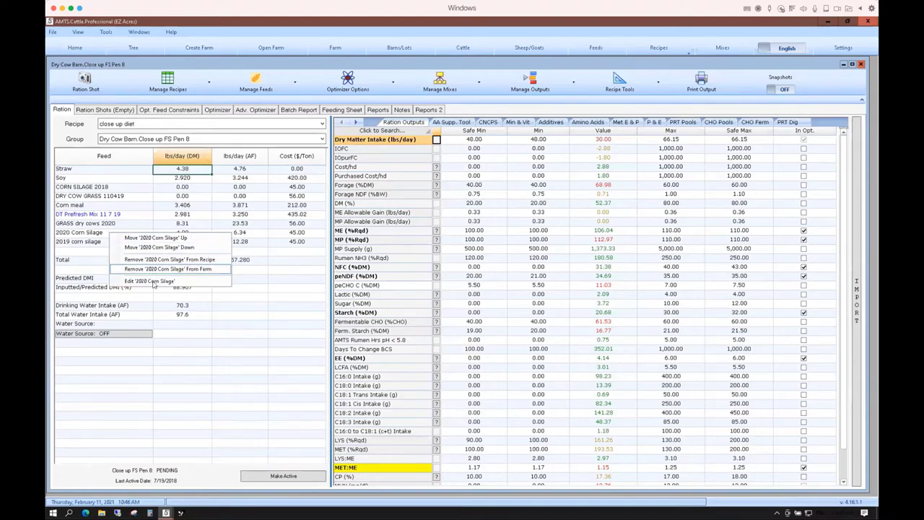
left_click(413, 265)
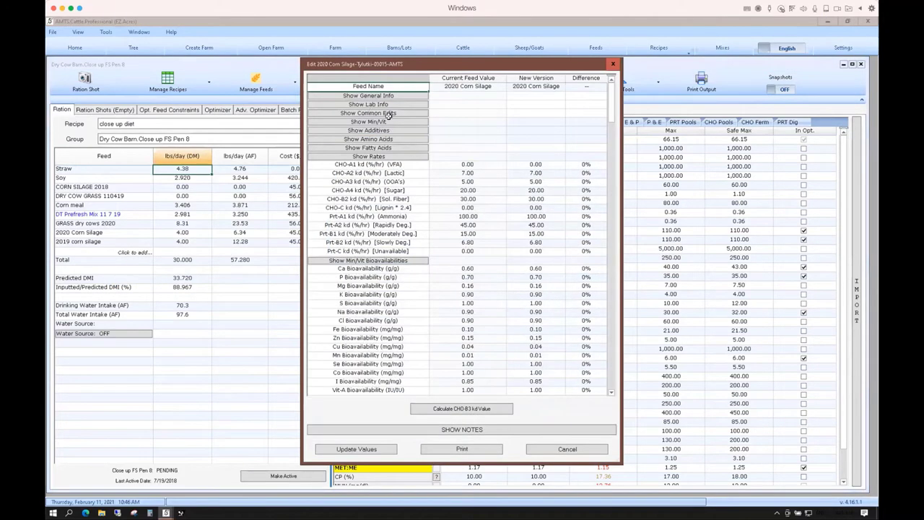
left_click(387, 114)
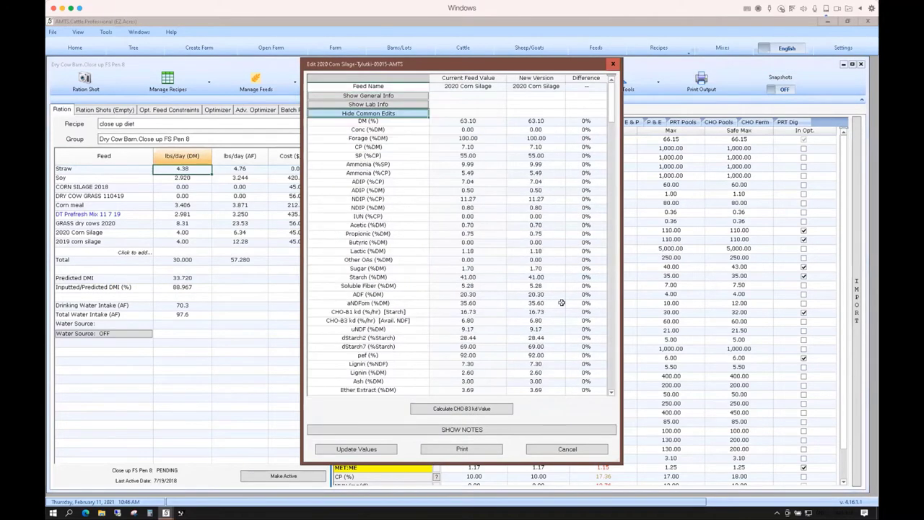
left_click(518, 347)
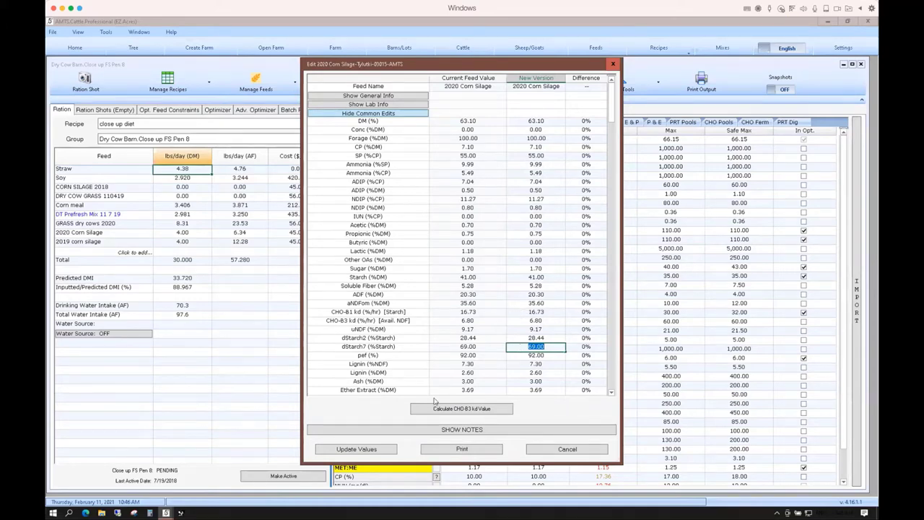
left_click(567, 450)
Inspect the starch and digestion rate values of the Corn meal feed in the close up diet.
right_click(108, 206)
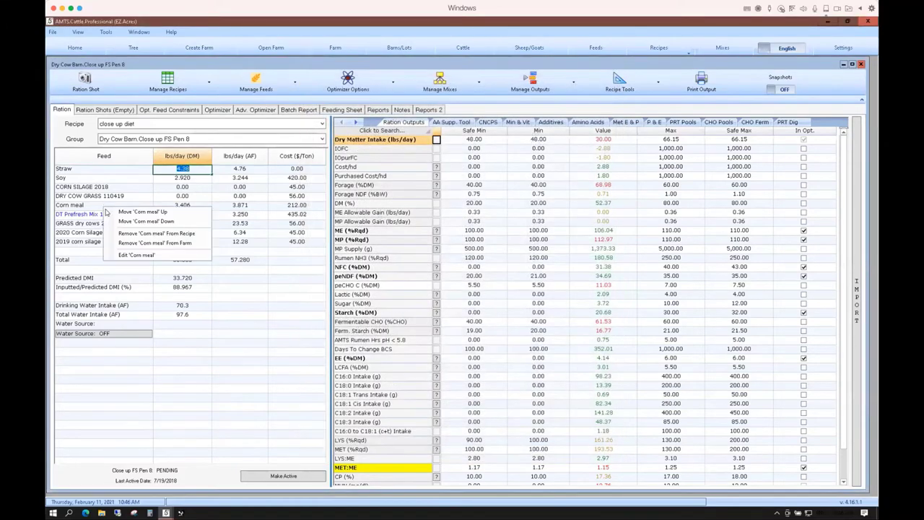
left_click(136, 255)
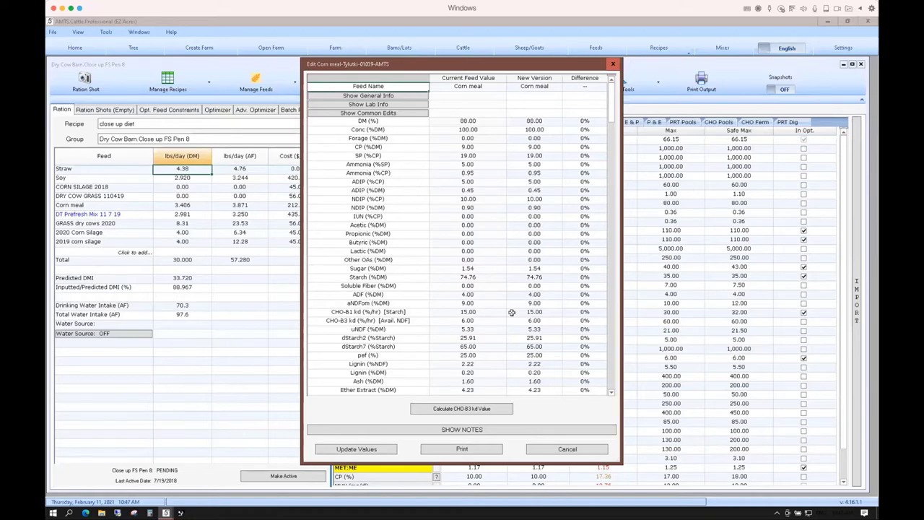
left_click(582, 449)
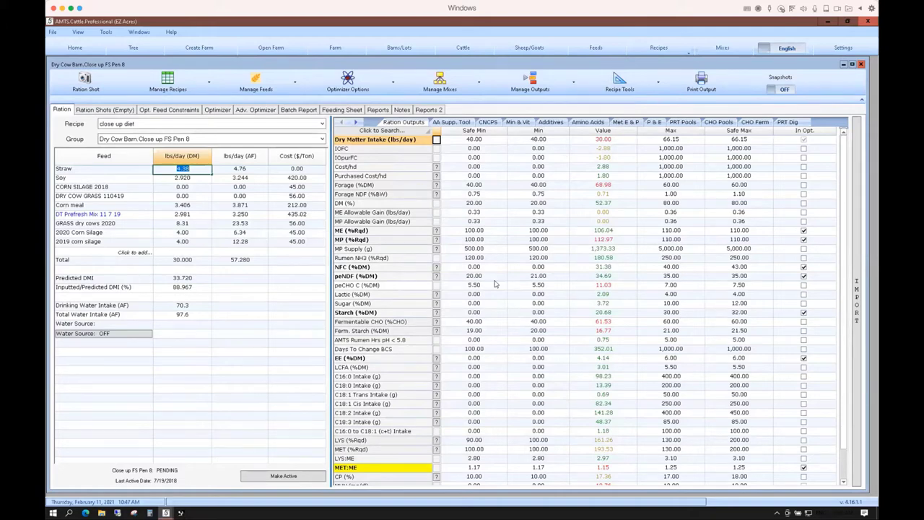
left_click(182, 124)
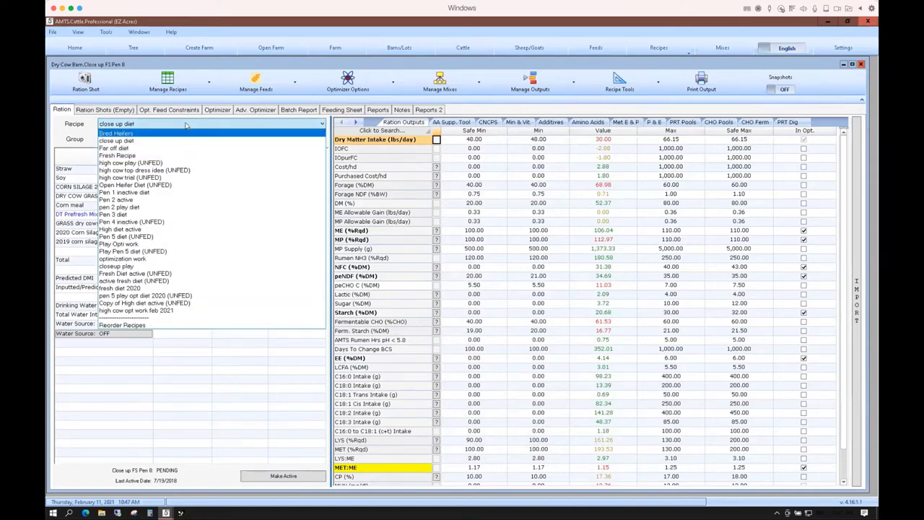
left_click(186, 124)
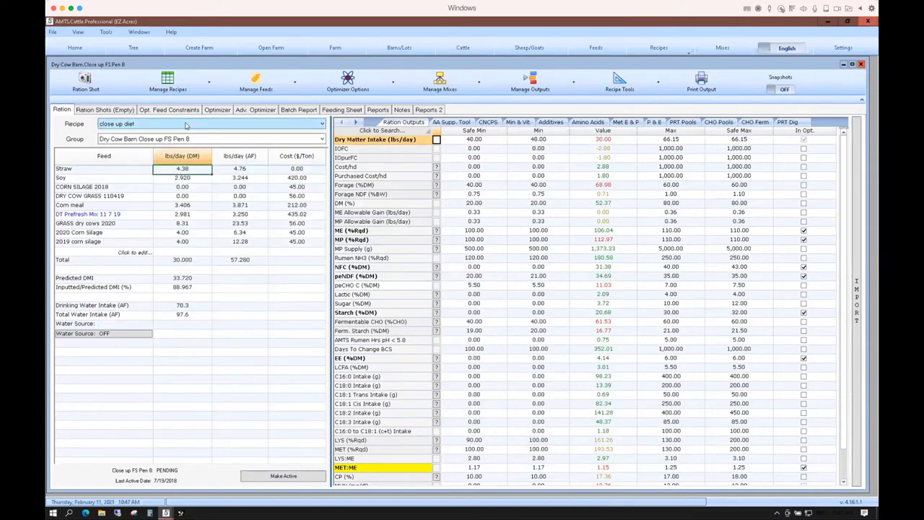
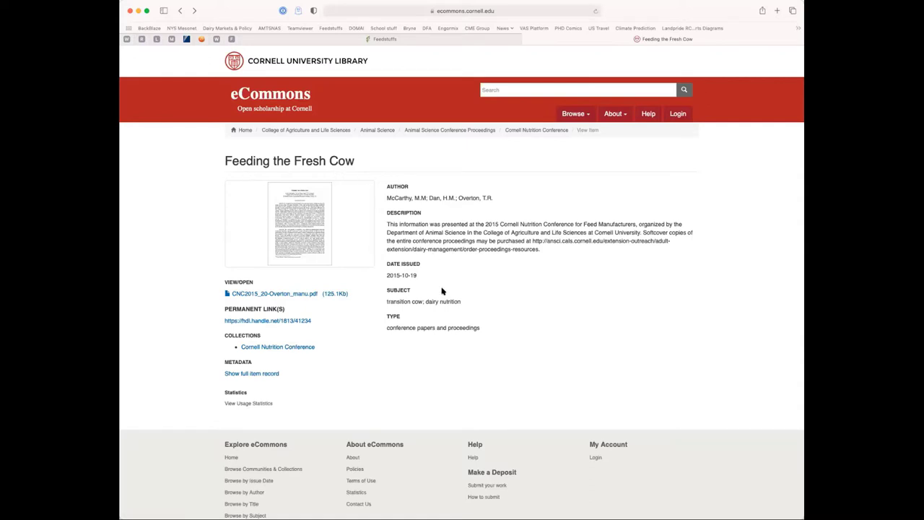
Open the "Feeding the Fresh Cow" paper's PDF and examine its Table 1 starch comparison and its discussion of fiber in fresh diets.
left_click(301, 294)
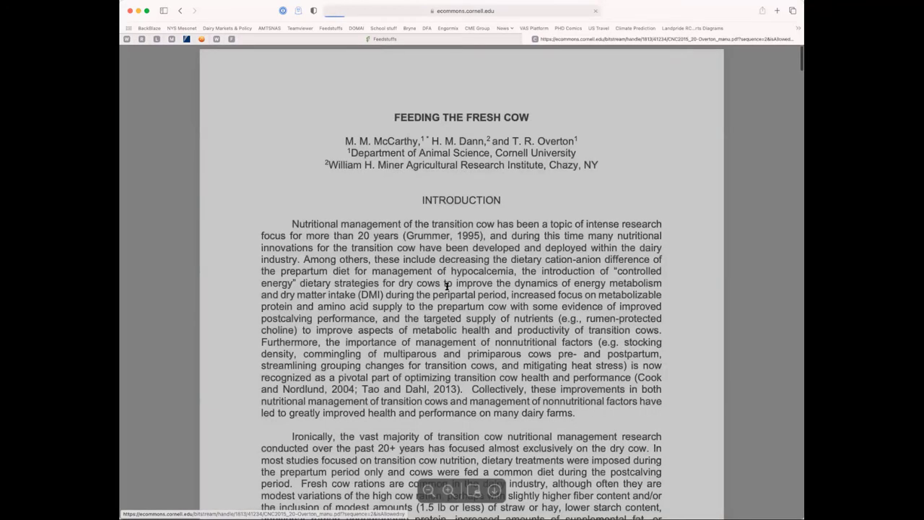
scroll(447, 286, "down", 5)
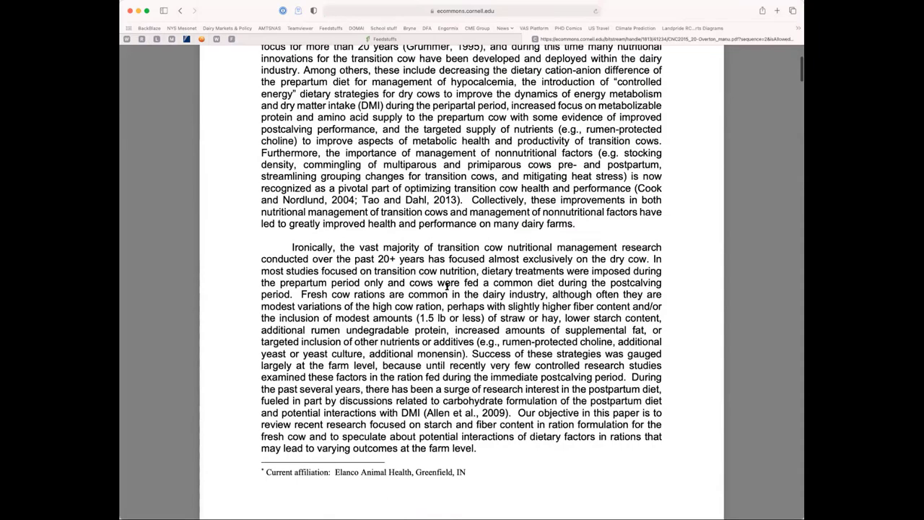
scroll(447, 286, "down", 10)
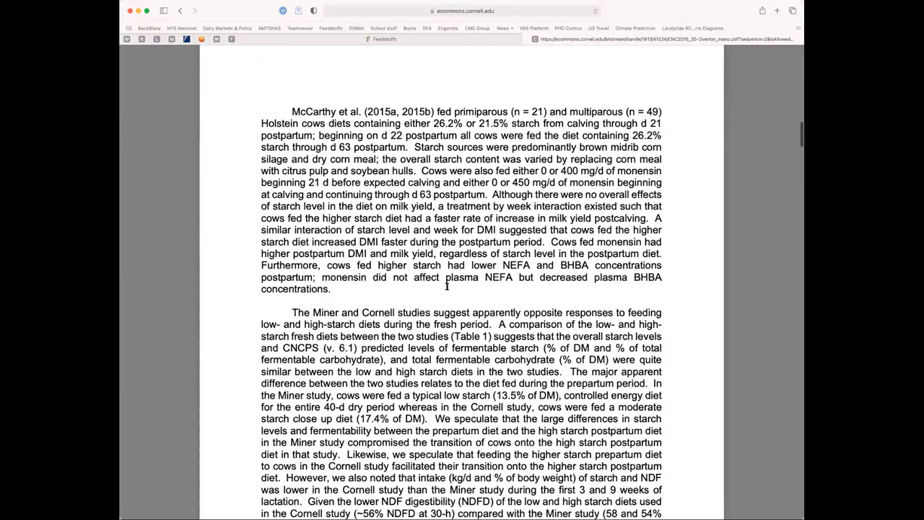
scroll(447, 286, "down", 10)
scroll(559, 161, "down", 10)
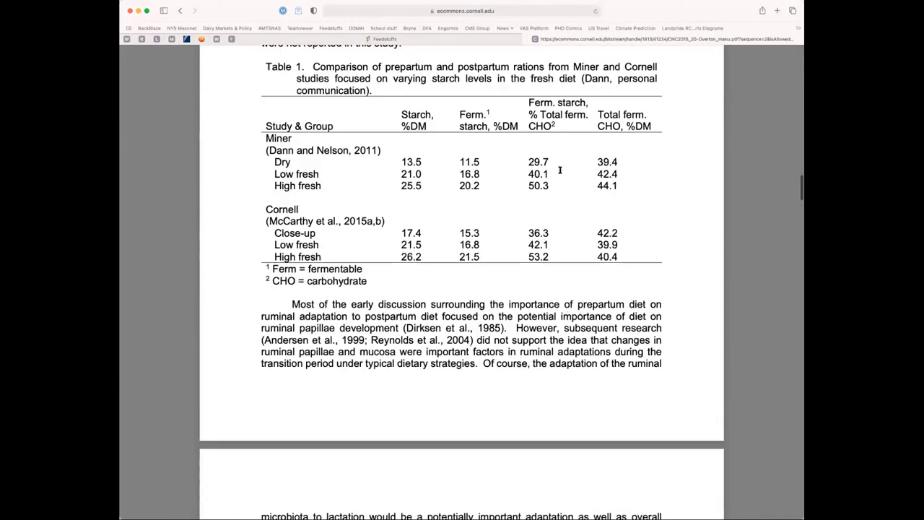
scroll(500, 281, "down", 2)
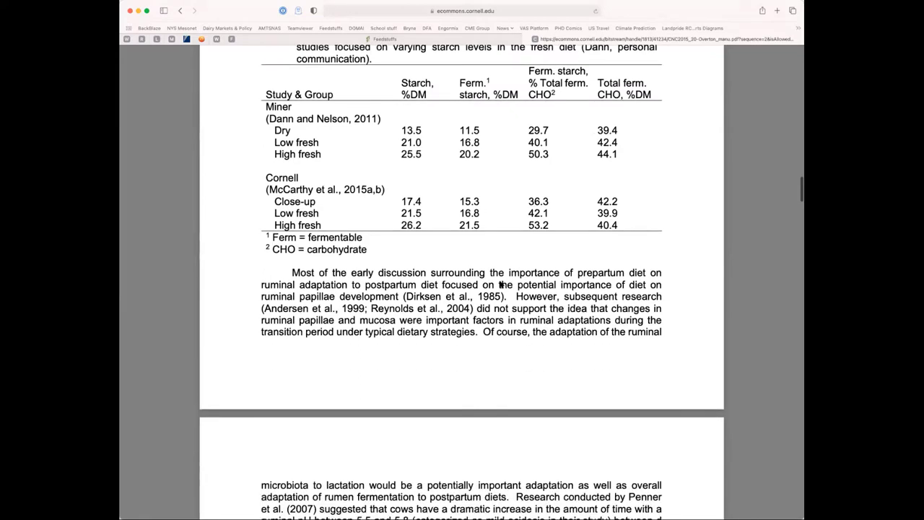
scroll(500, 286, "down", 2)
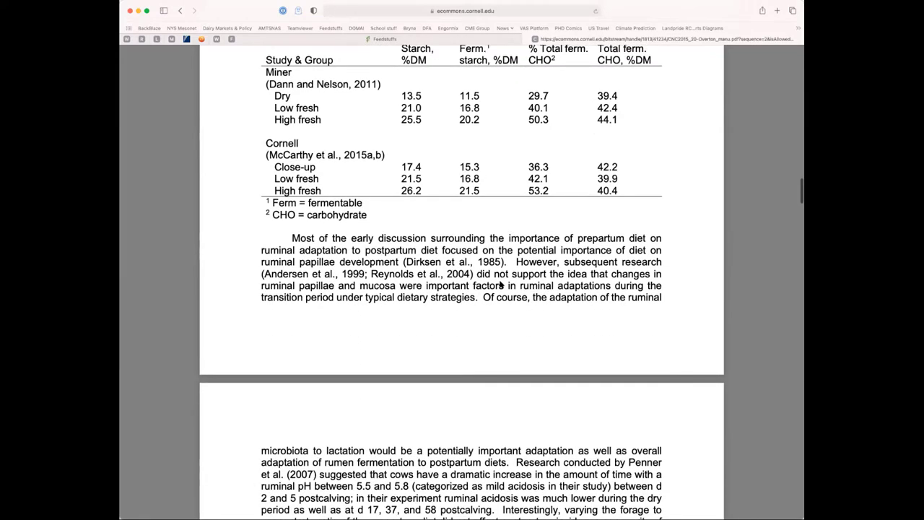
scroll(501, 285, "down", 10)
scroll(500, 284, "up", 4)
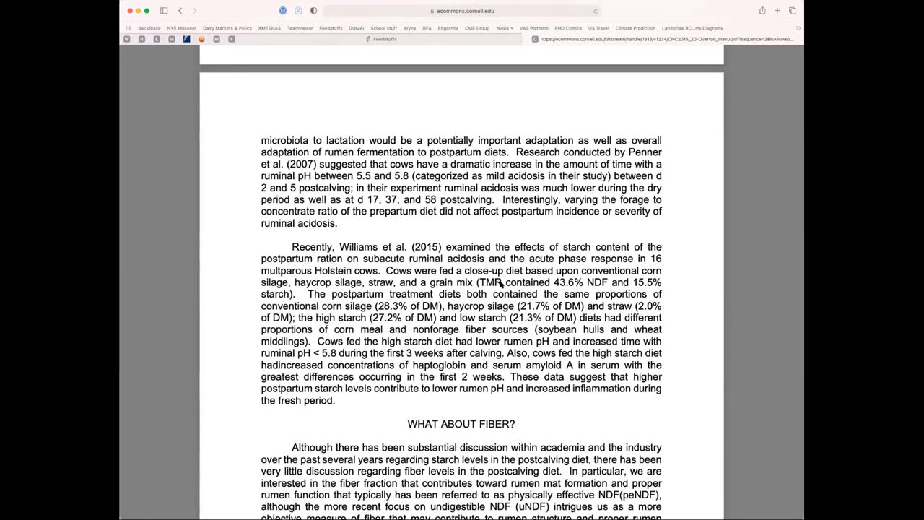
scroll(501, 284, "down", 3)
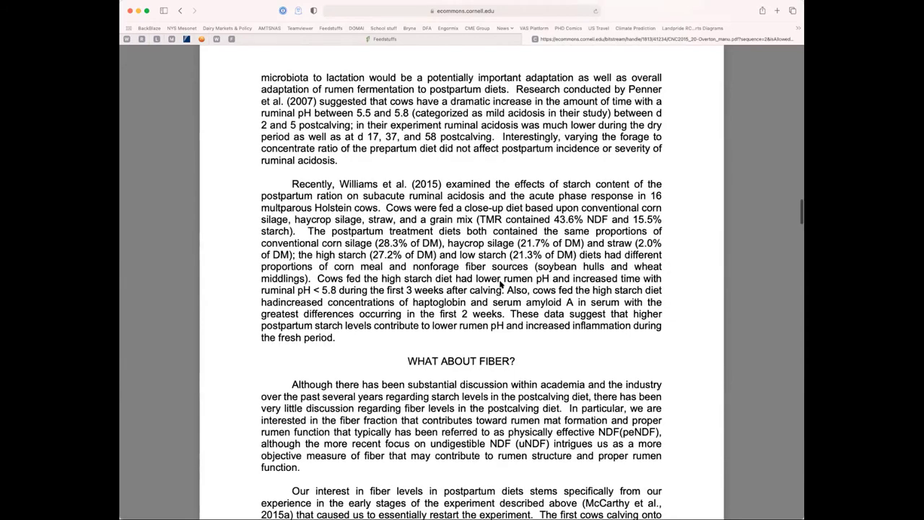
scroll(500, 286, "down", 3)
scroll(500, 285, "down", 10)
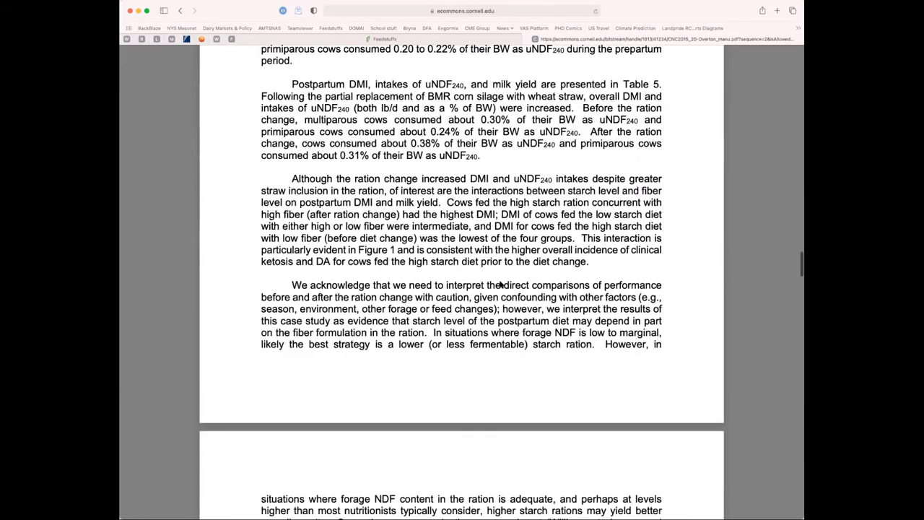
Examine the paper's Table 4 and 5 intake and milk yield data, its Figure 1 dry matter intake curves and its Conclusions, and leave the PDF.
scroll(501, 285, "down", 20)
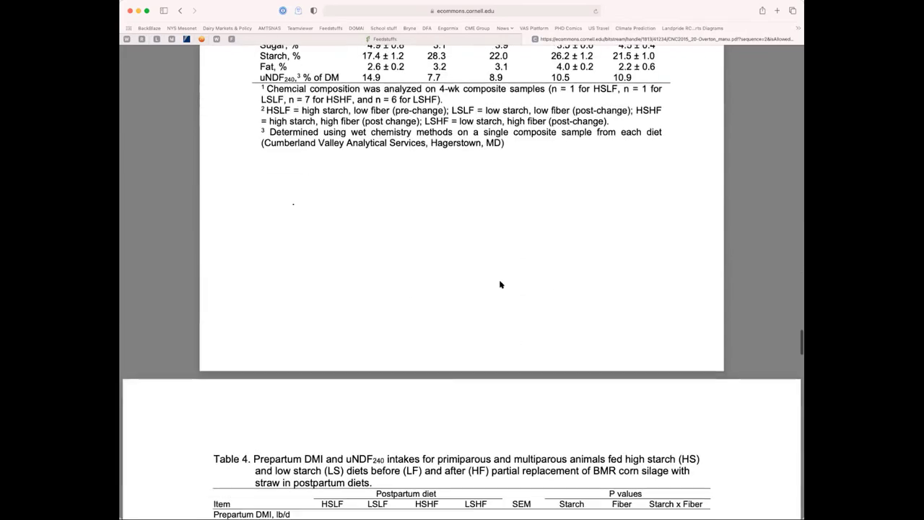
scroll(500, 285, "down", 15)
scroll(501, 286, "down", 10)
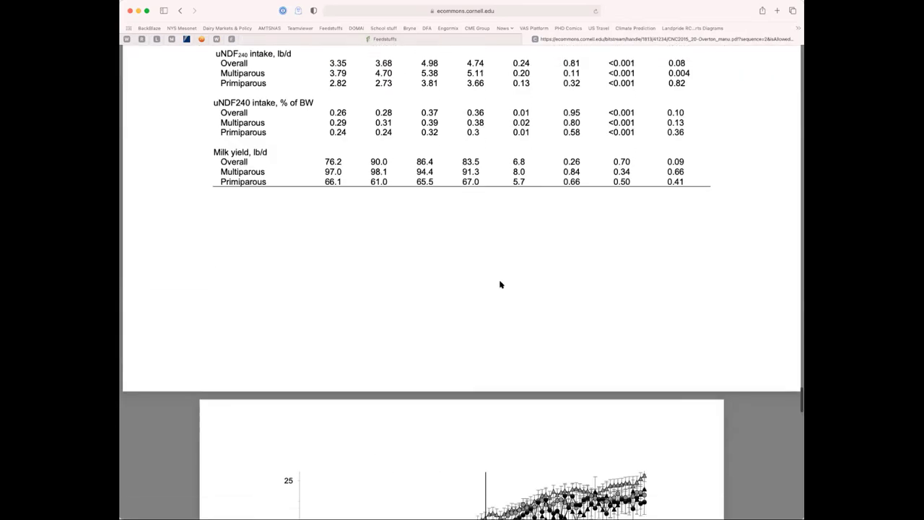
scroll(500, 285, "down", 10)
scroll(500, 285, "up", 3)
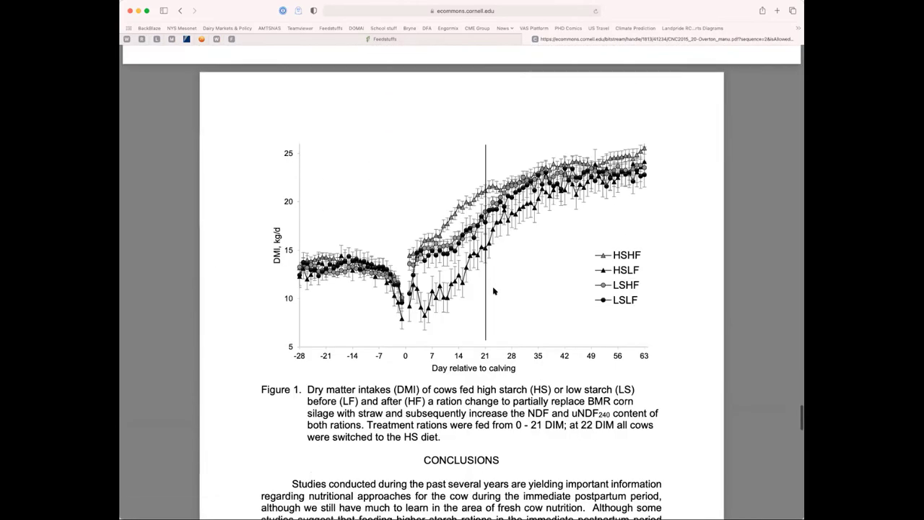
scroll(497, 290, "down", 8)
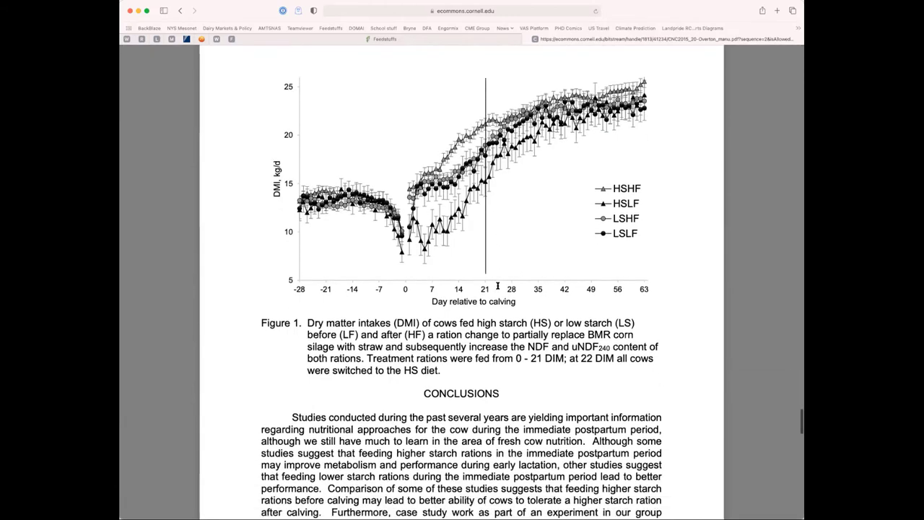
scroll(497, 289, "down", 3)
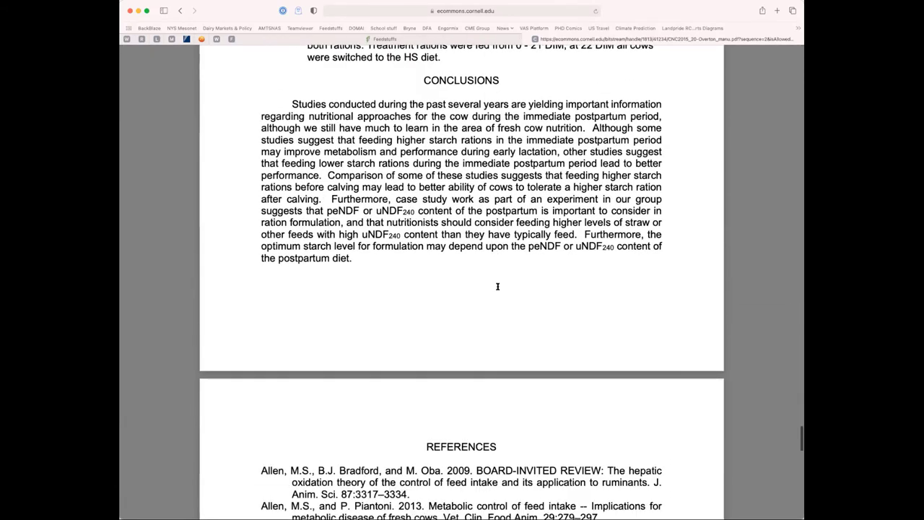
scroll(498, 264, "up", 8)
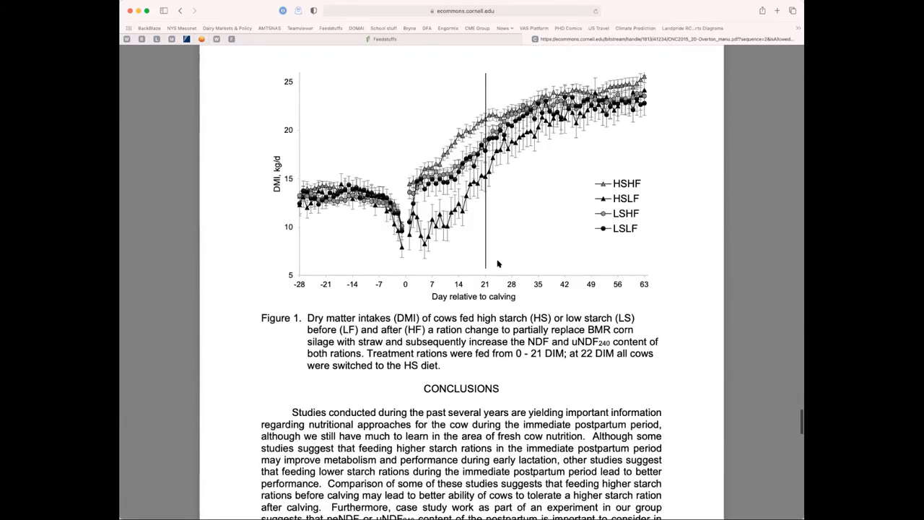
scroll(498, 263, "up", 2)
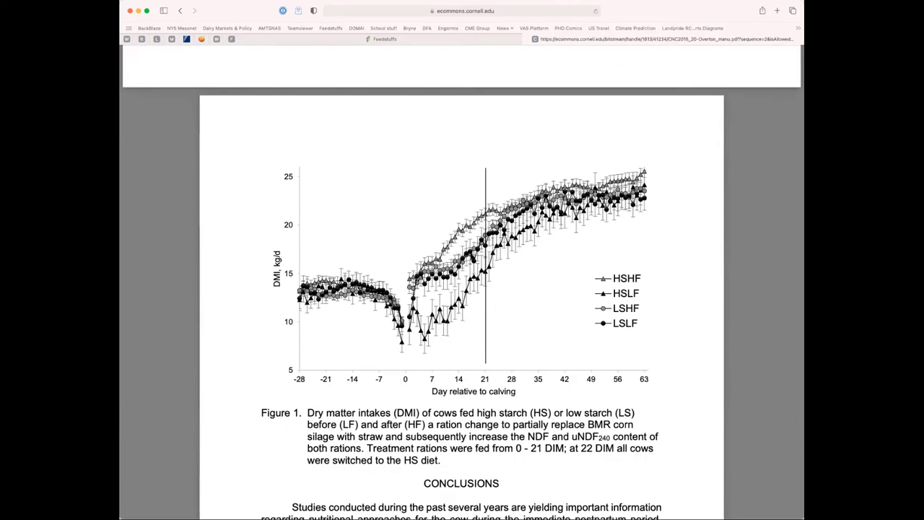
scroll(398, 201, "up", 4)
scroll(398, 202, "up", 15)
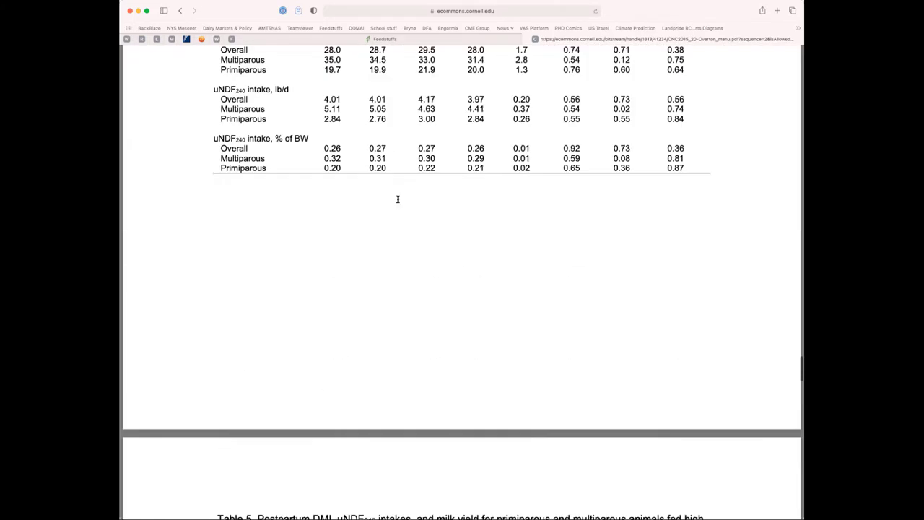
left_click(180, 12)
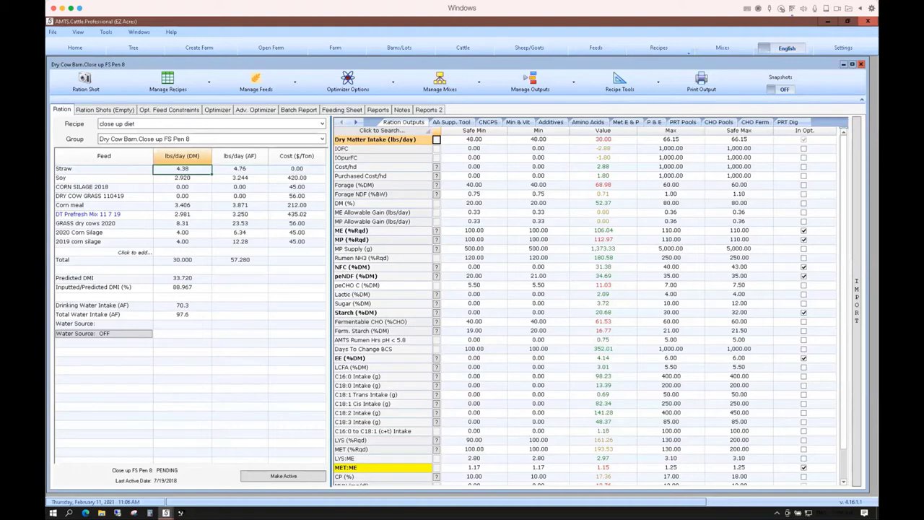
Open the Cow Time Management Model for the close up diet and set the number of cows in the pen to 130.
left_click(626, 83)
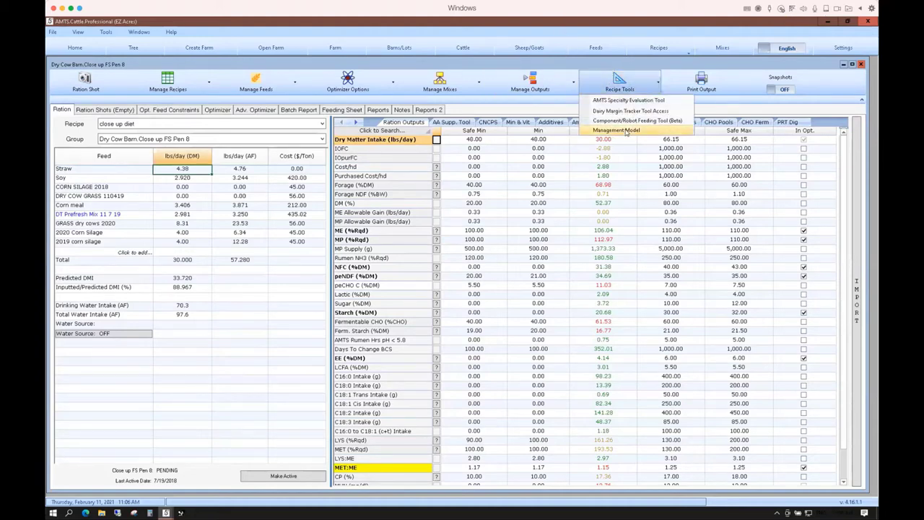
left_click(616, 130)
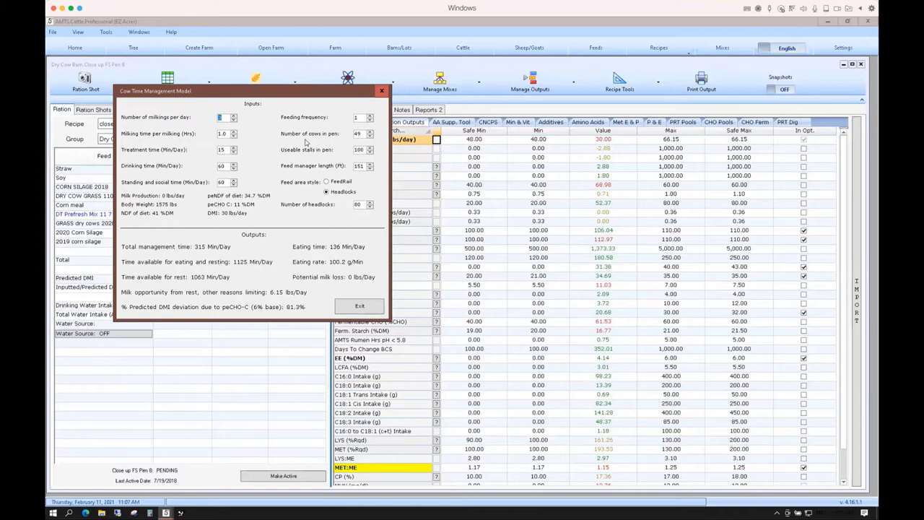
double_click(360, 134)
type("130")
key("Tab")
type("200")
Set the model's useable stalls to 100, the feed manager length to 101 ft and the feed area style to FeedRail.
left_click(357, 150)
key("BackSpace")
type("1")
left_click(369, 168)
left_click(326, 183)
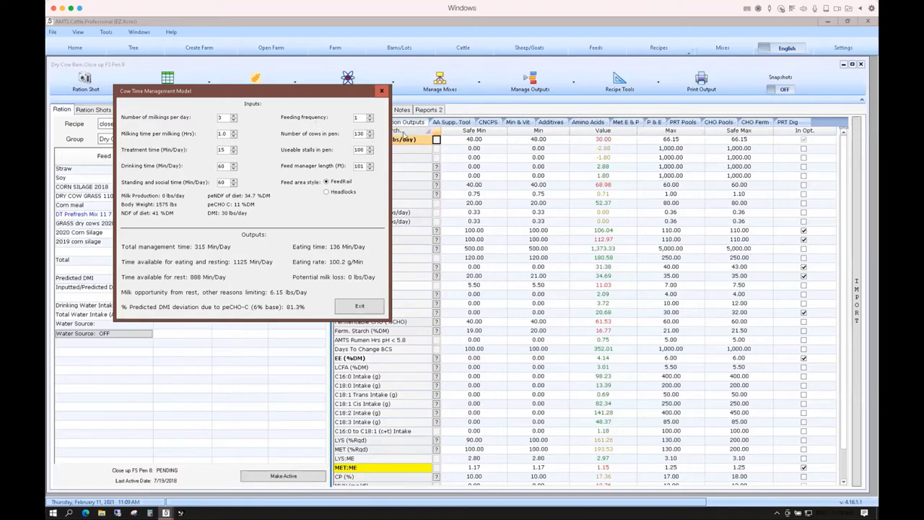
Vary the feeding frequency in the management model and set the number of cows in the pen to 160.
left_click(370, 116)
left_click(370, 116)
left_click(369, 117)
left_click(369, 117)
left_click(369, 115)
double_click(359, 133)
type("160")
left_click(359, 150)
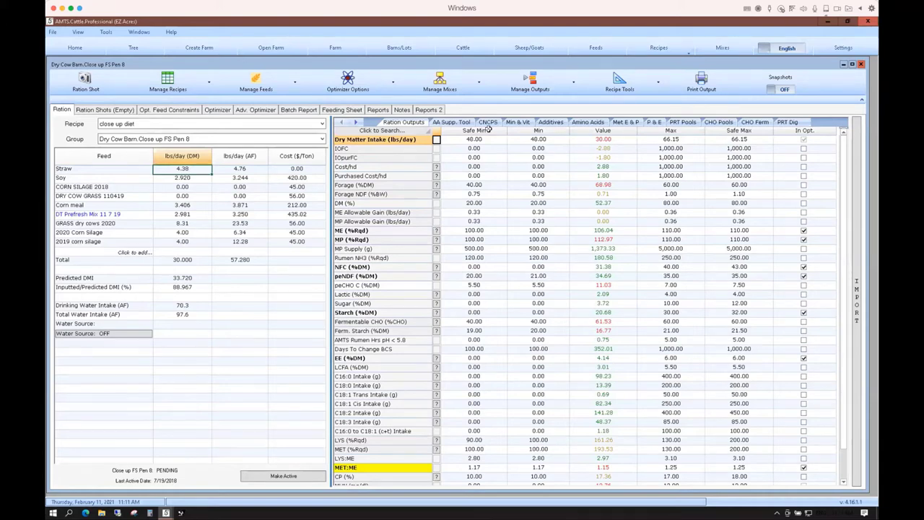
Review the cattle group inputs for the Lact Cow Barns, Pens 20 to 40, the Calf Barn and the Dry Cow Barn.
left_click(462, 51)
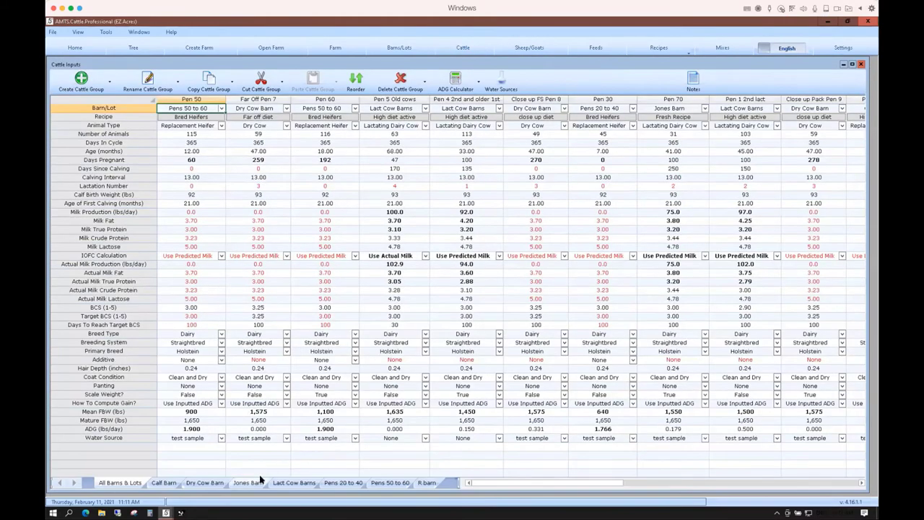
left_click(294, 483)
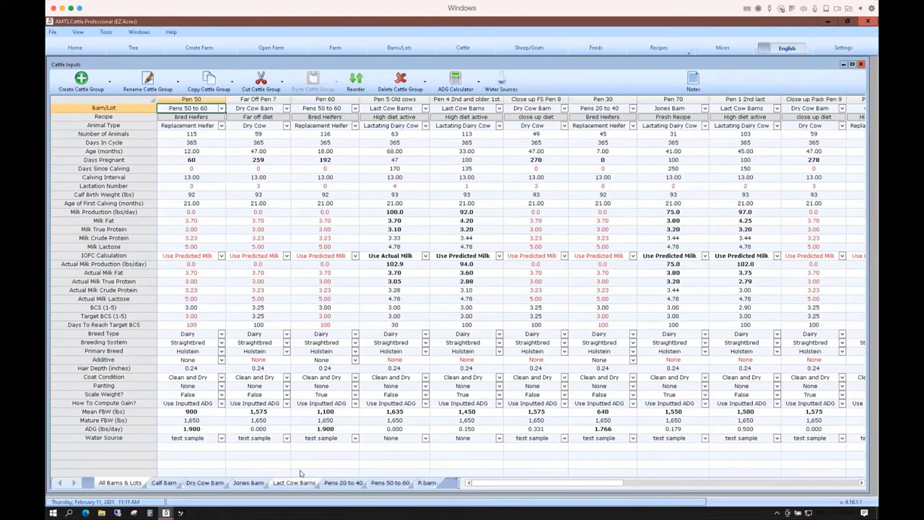
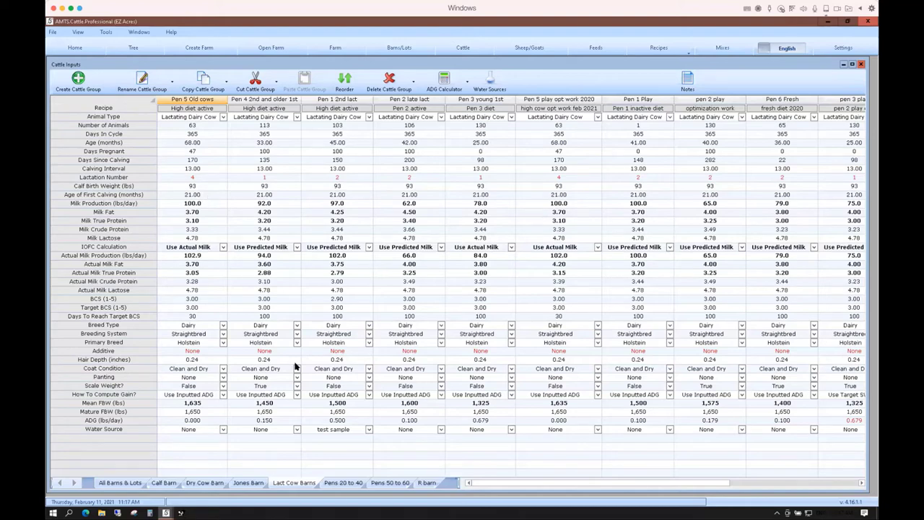
left_click(344, 483)
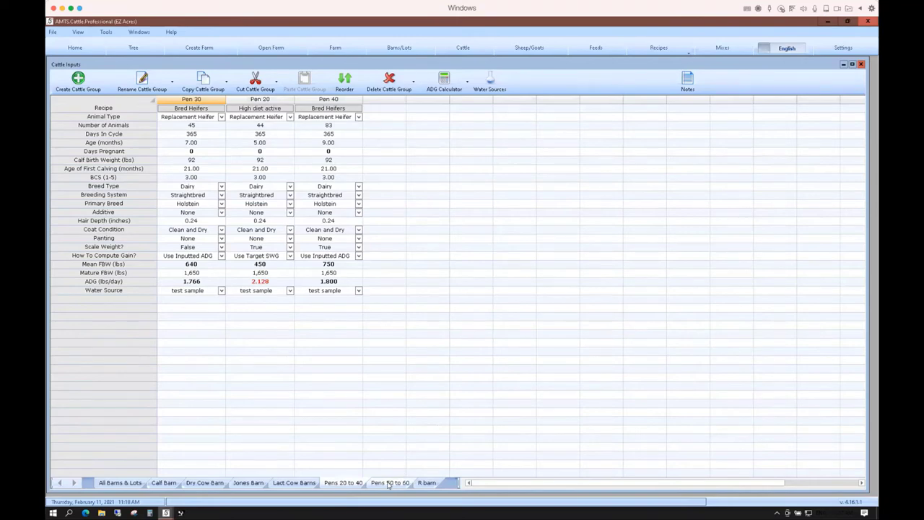
left_click(161, 483)
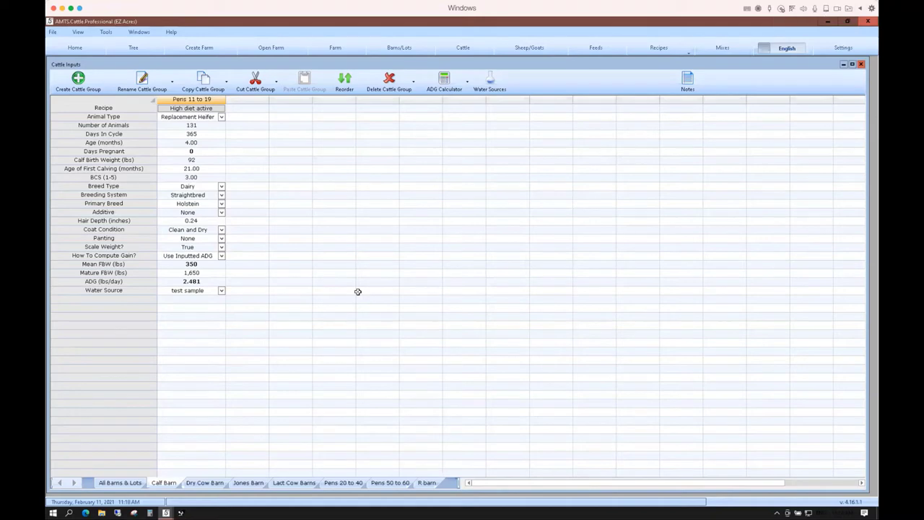
left_click(205, 482)
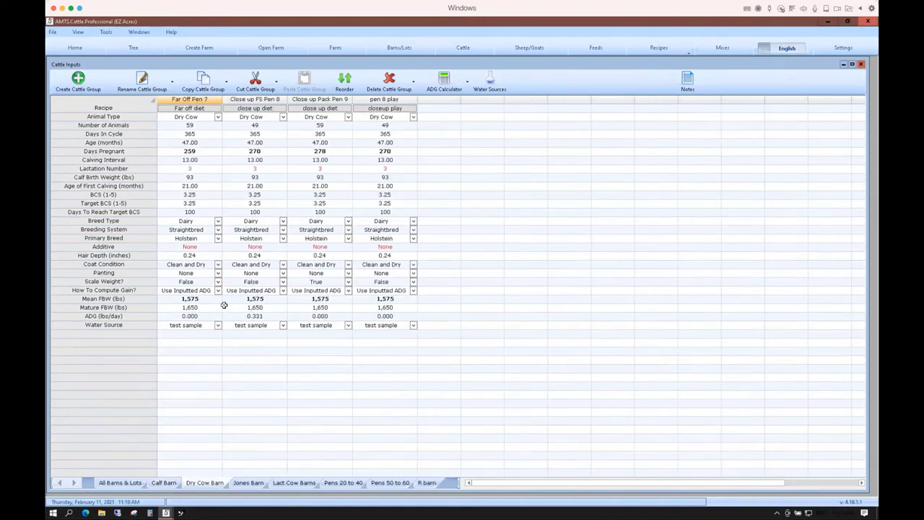
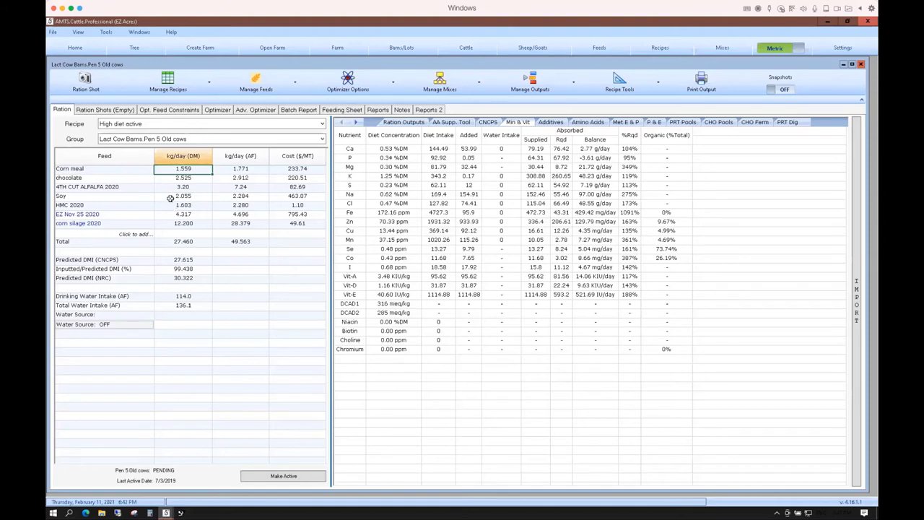
Inspect the ingredients of the EZ Nov 25 2020 mix in the High diet active recipe, leaving the mix without changes.
left_click(167, 199)
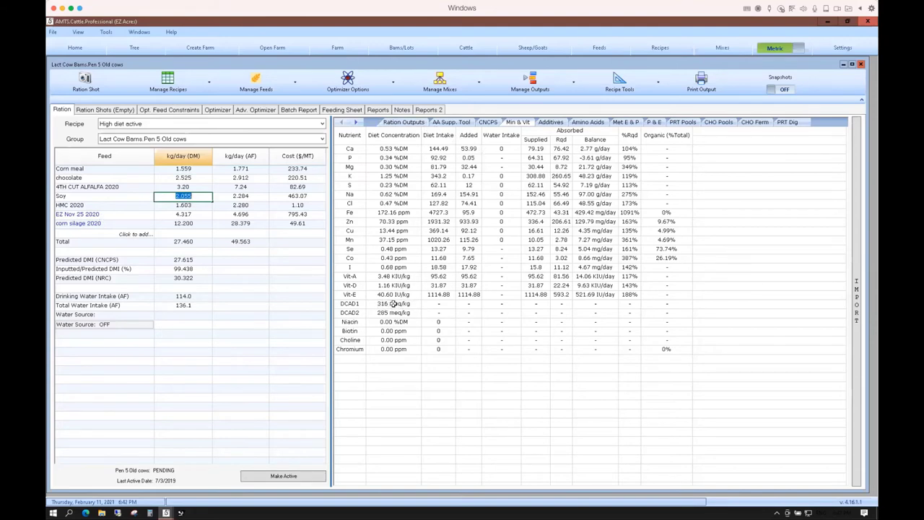
left_click(95, 215)
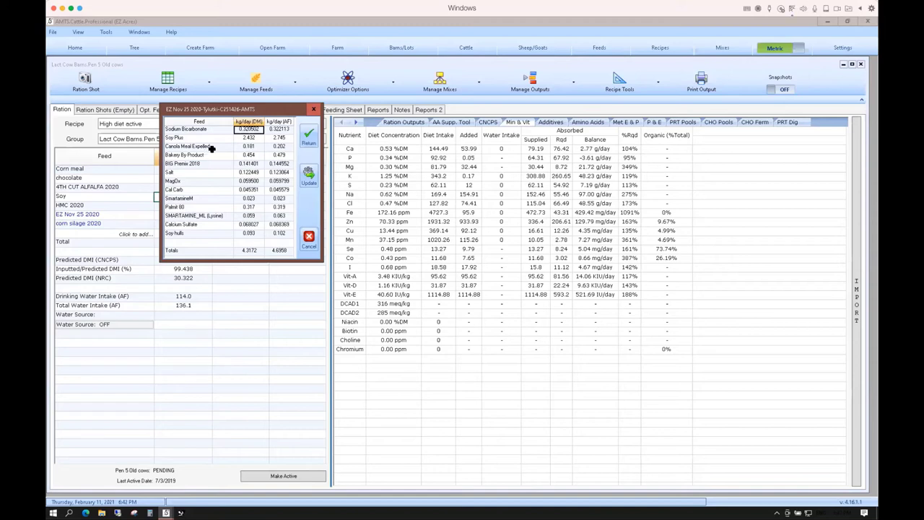
left_click(309, 243)
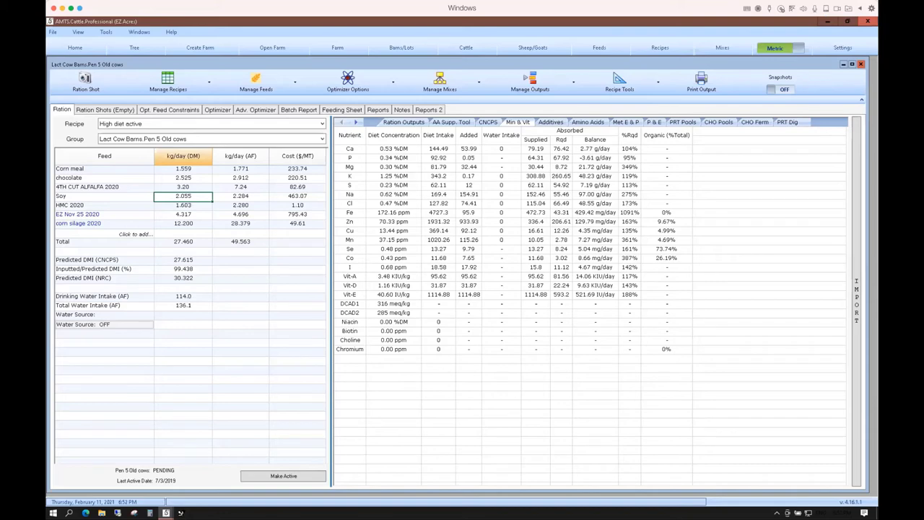
View the ADG Calculator's target weights and gains for Pen 60, and return to the Pen 5 Old cows ration.
left_click(465, 49)
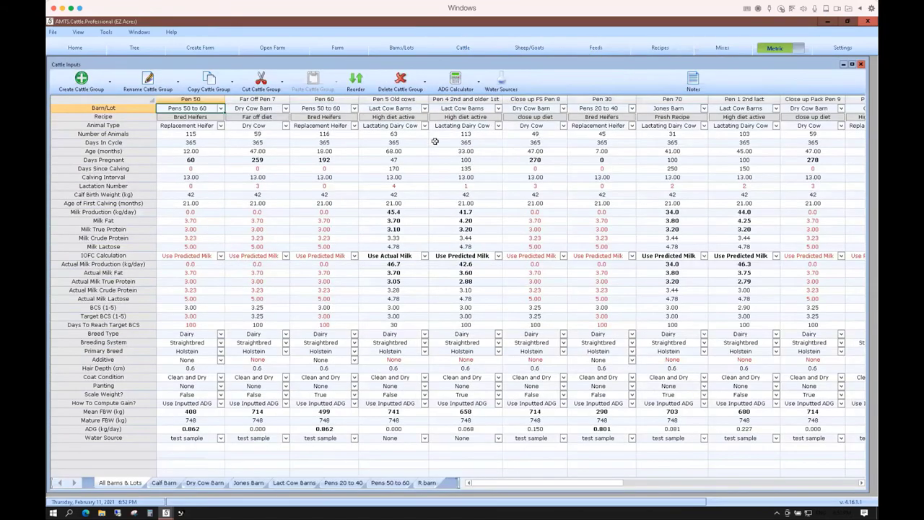
left_click(455, 82)
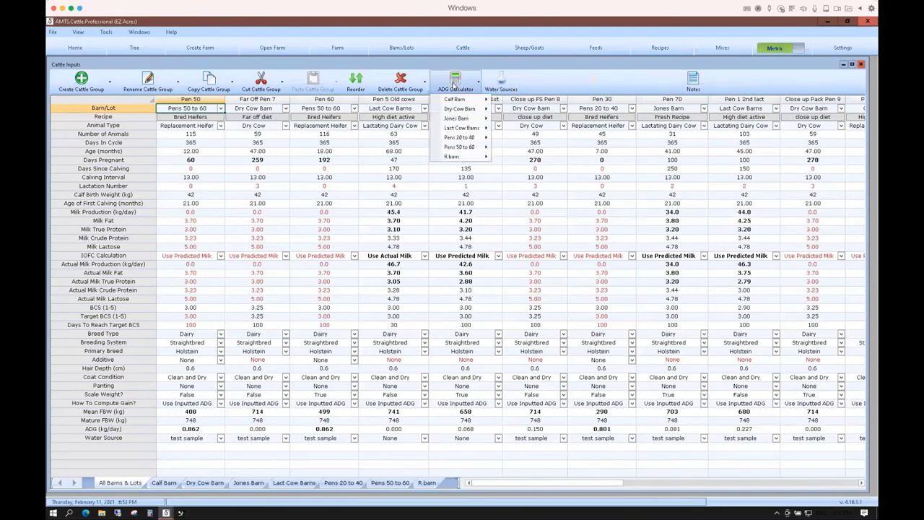
mouse_move(462, 138)
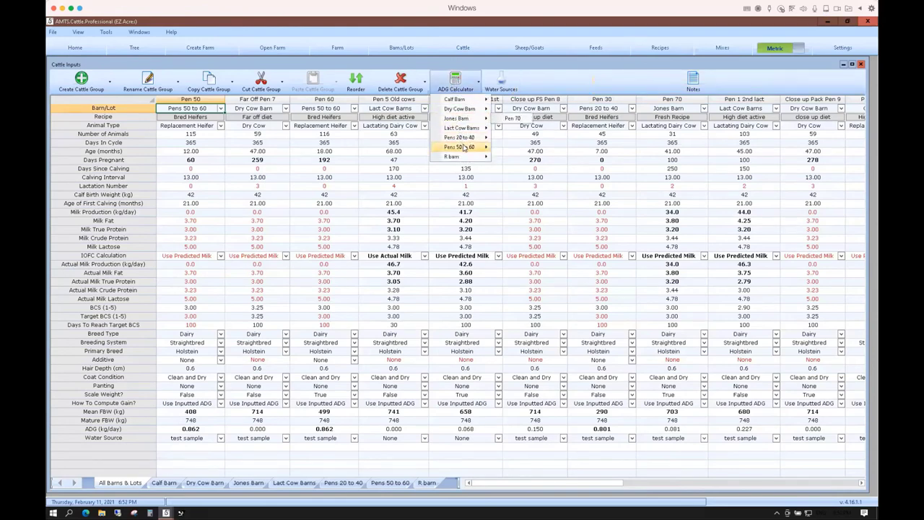
mouse_move(466, 147)
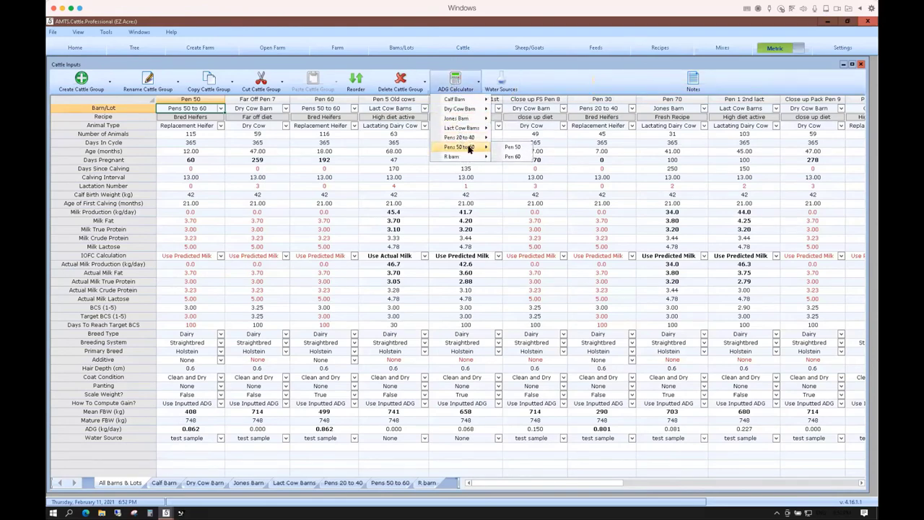
left_click(515, 157)
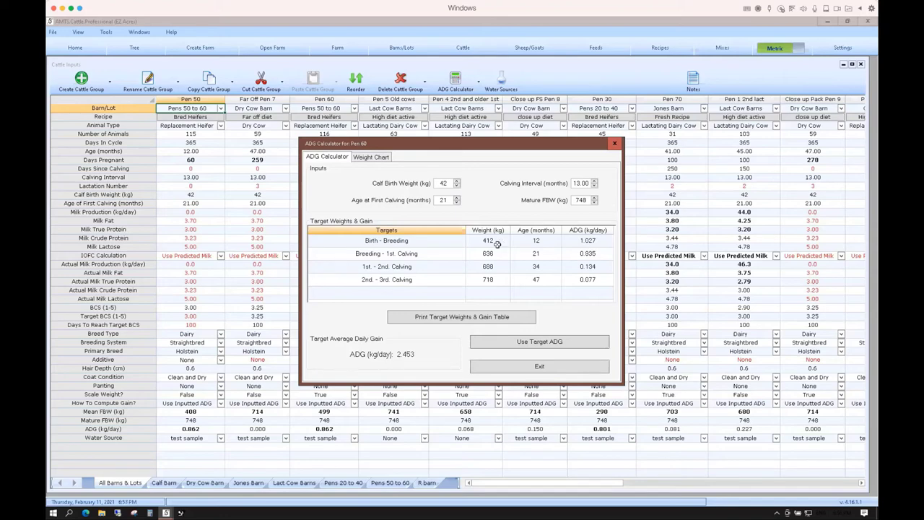
left_click(535, 367)
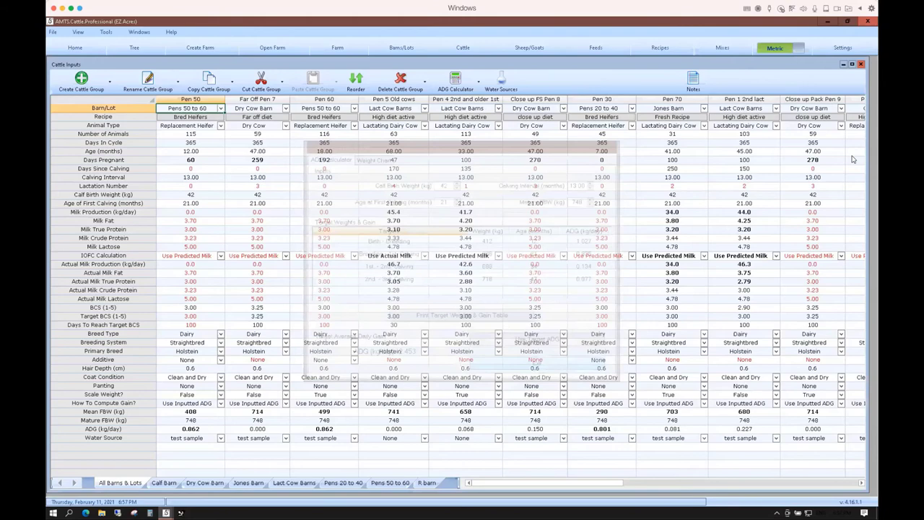
left_click(861, 64)
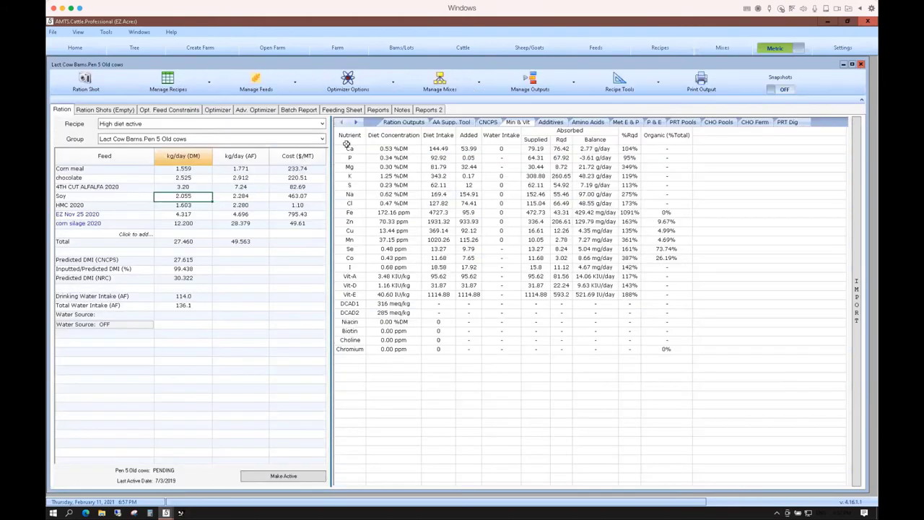
View the ration outputs of the High diet active recipe and generate its Starch Flow custom report.
left_click(404, 124)
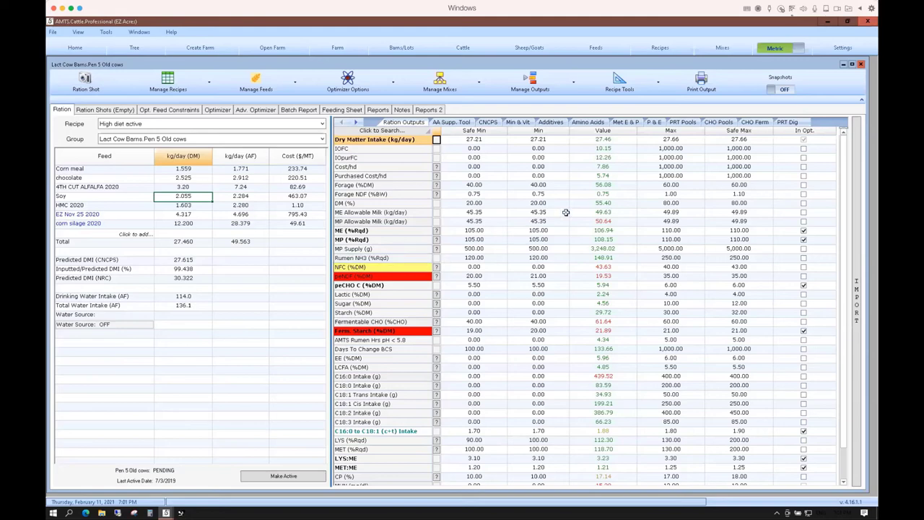
left_click(428, 111)
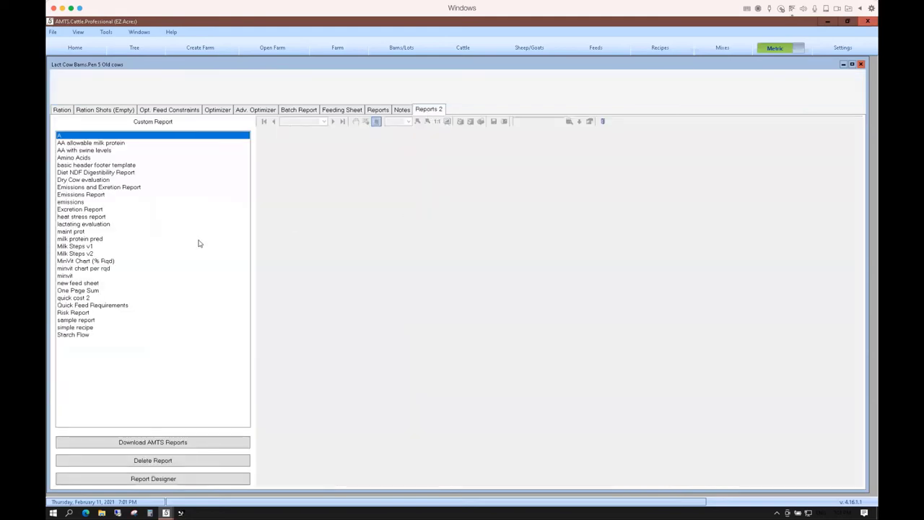
left_click(80, 302)
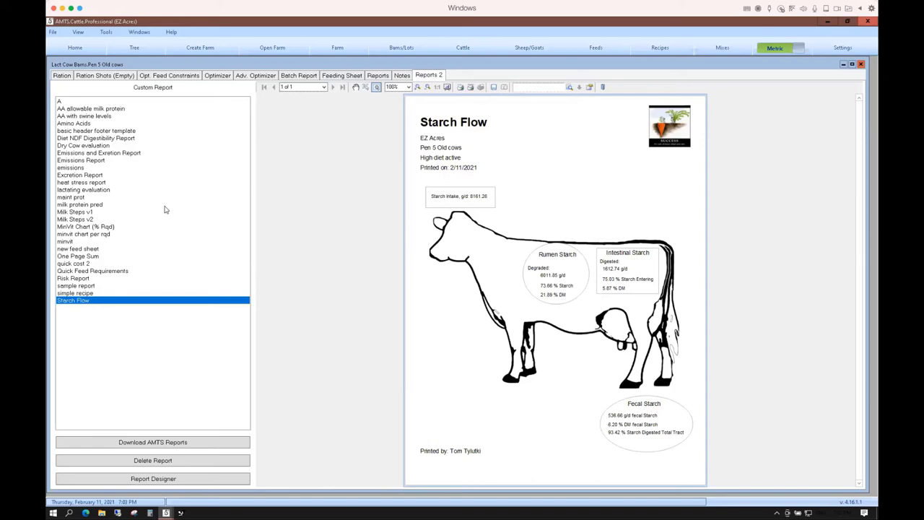
Inspect the corn silage 2020 mix in the High diet active recipe and un-mix it into its 2019 and 2020 corn silages.
left_click(63, 76)
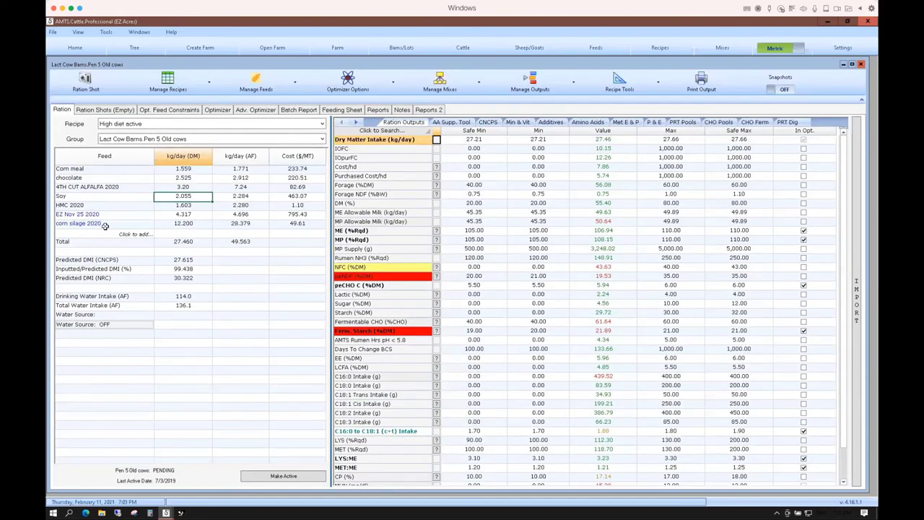
double_click(166, 221)
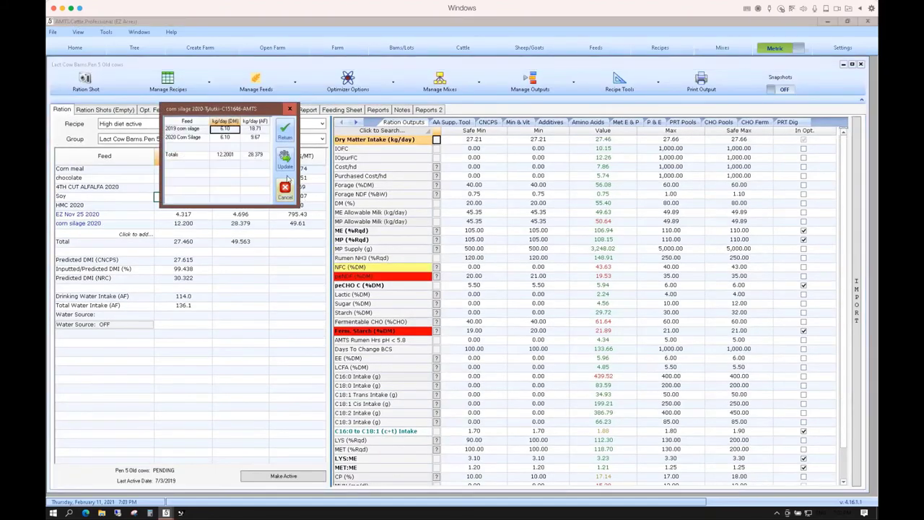
left_click(286, 190)
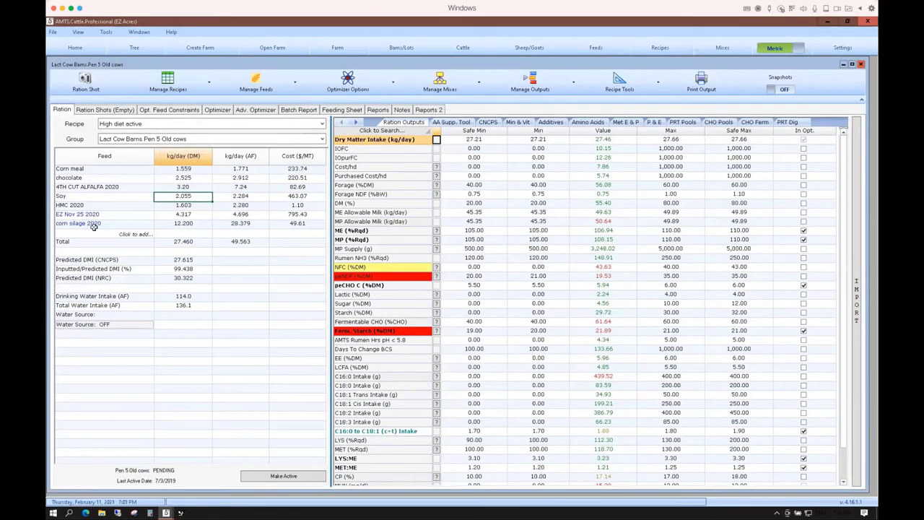
right_click(94, 225)
left_click(125, 238)
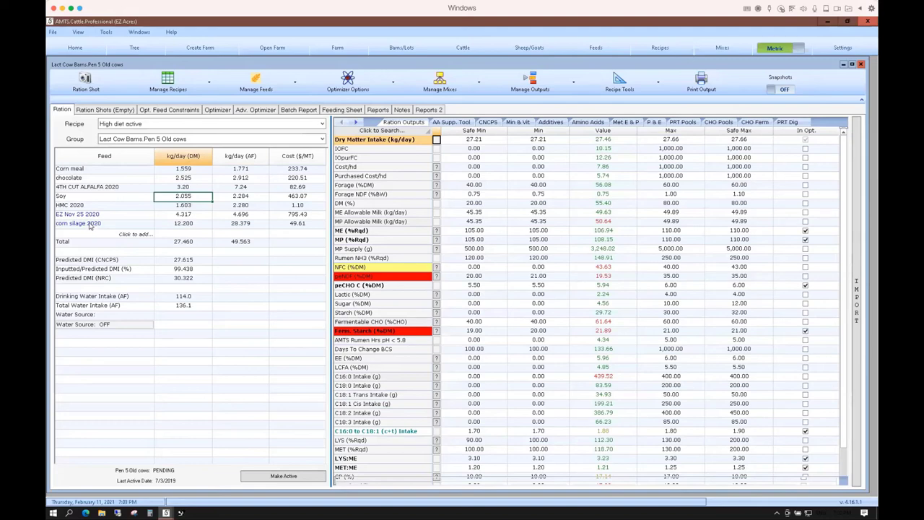
left_click(171, 226)
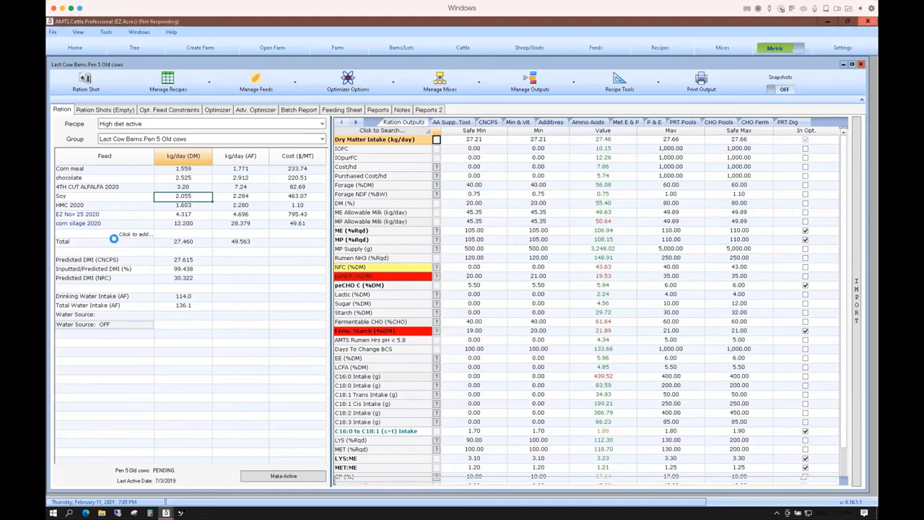
left_click(72, 230)
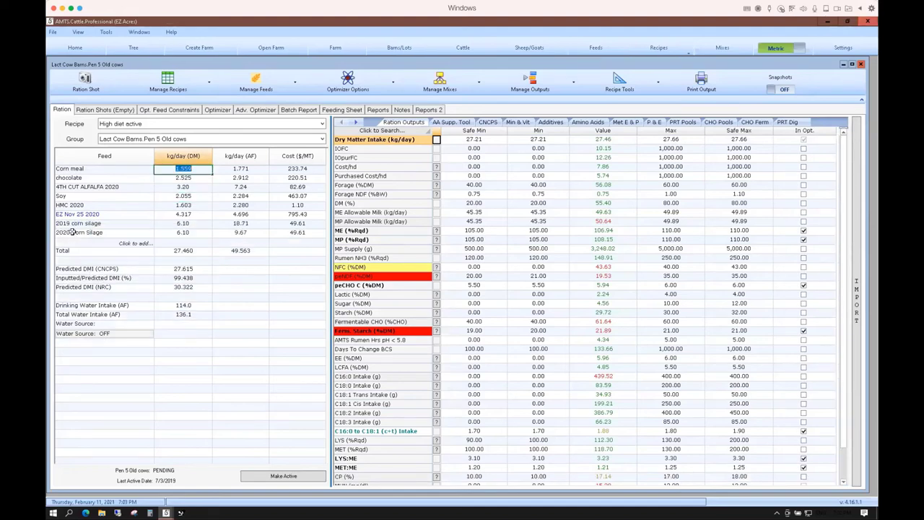
Examine the feed values of 2020 Corn Silage and its CHO-B3 kd calculation with the aNDFom digestion curve, leaving the feed without changes.
right_click(72, 231)
left_click(102, 283)
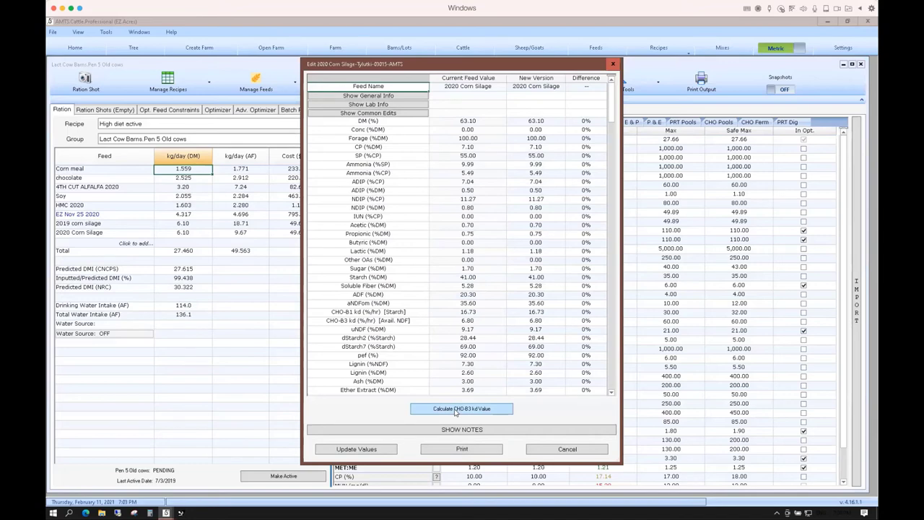
left_click(455, 409)
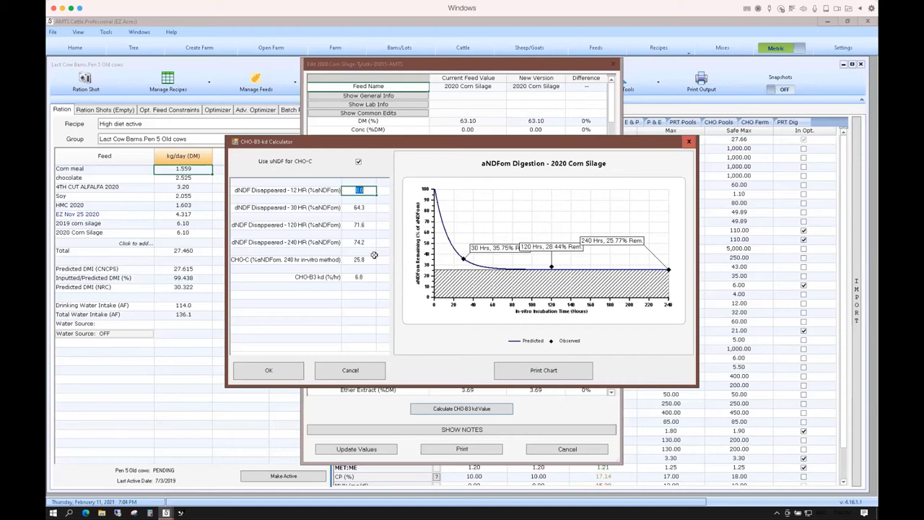
left_click(348, 373)
left_click(553, 448)
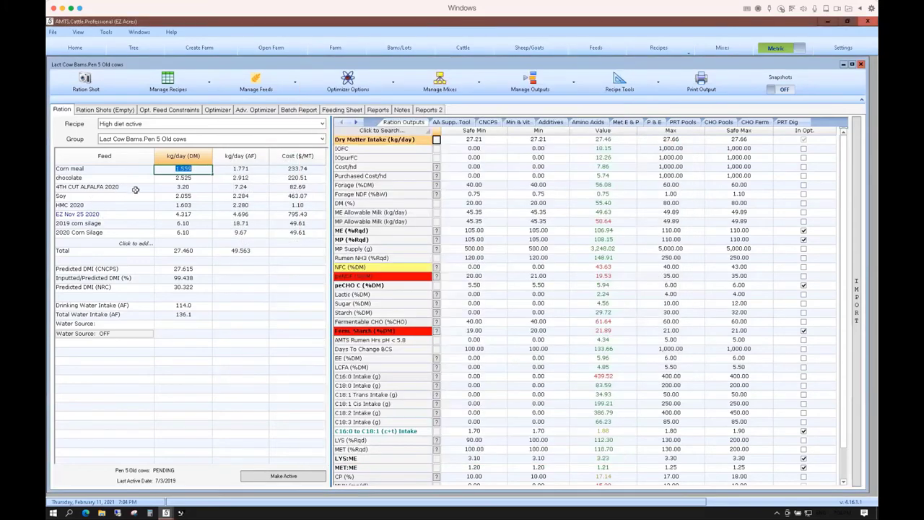
Try to remix the 2019 and 2020 corn silages in the High diet active recipe.
right_click(114, 229)
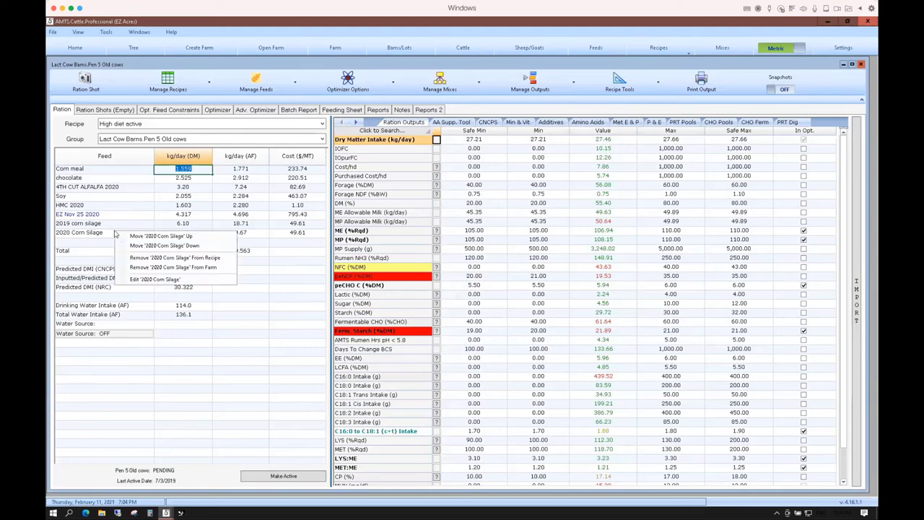
left_click(108, 233)
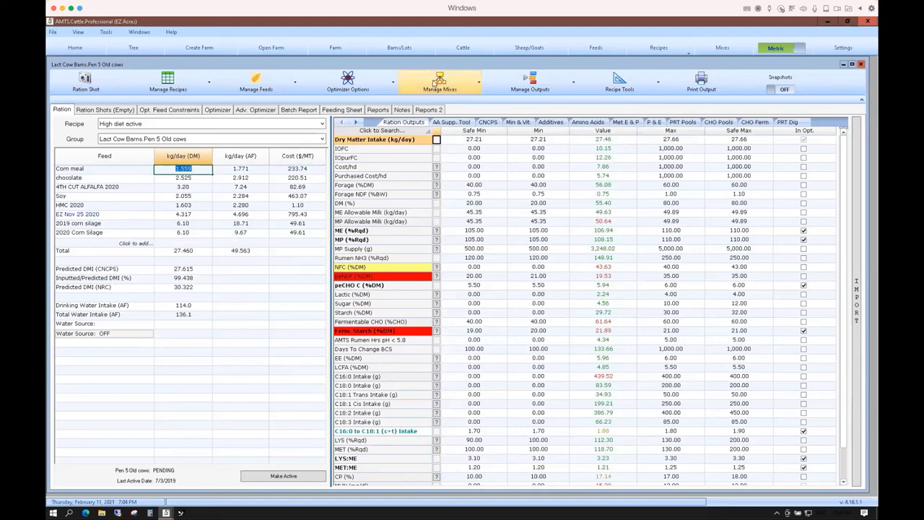
left_click(436, 83)
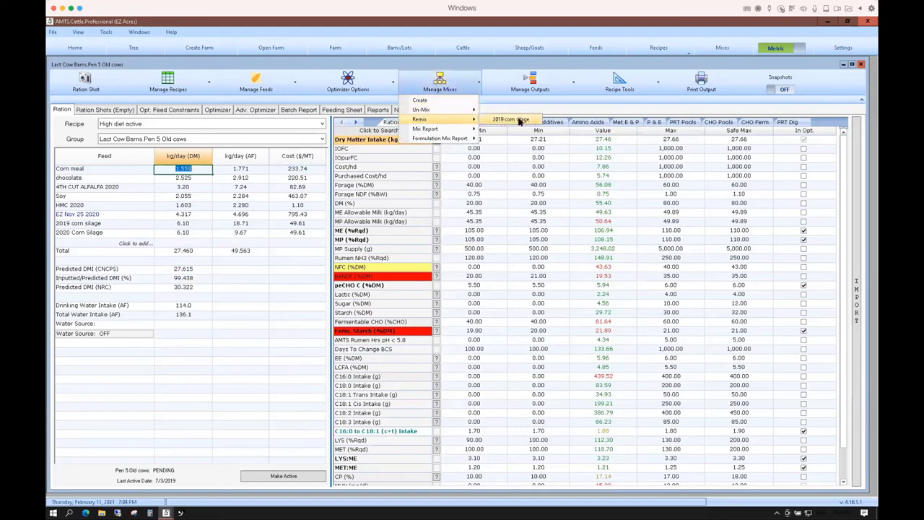
left_click(506, 119)
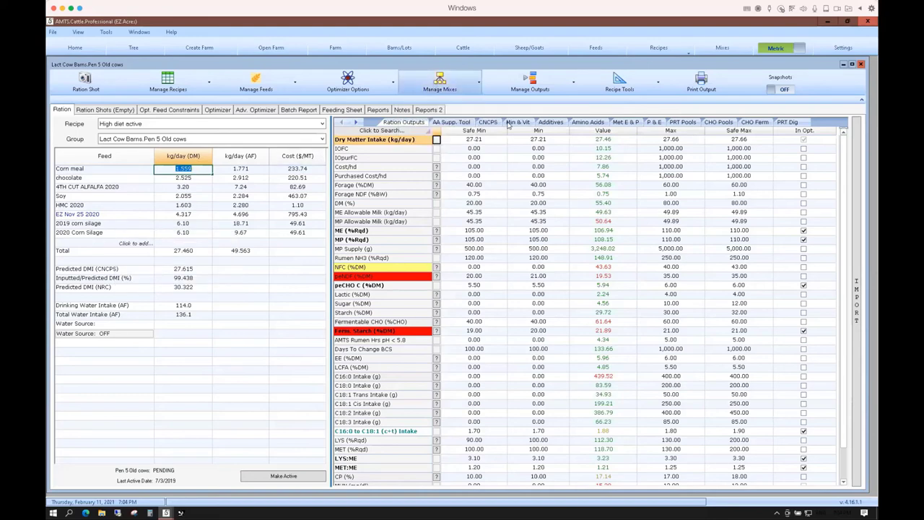
left_click(438, 83)
mouse_move(436, 118)
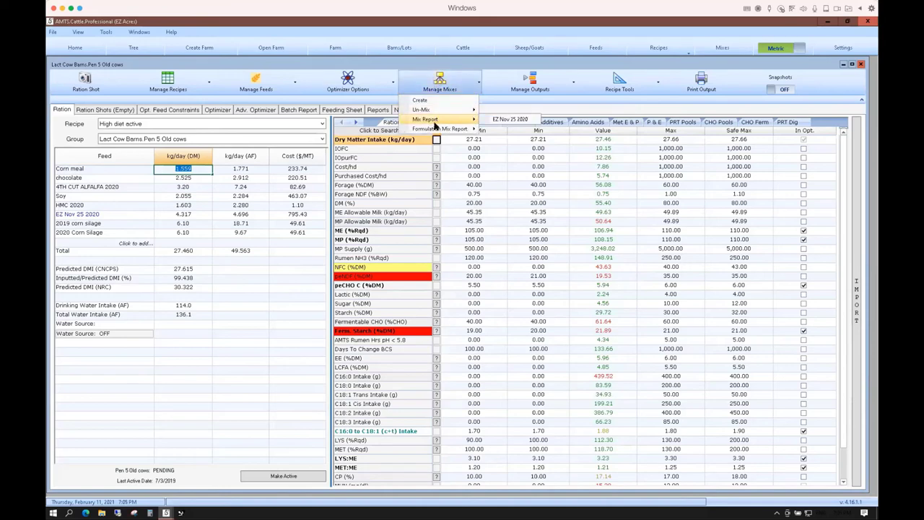
left_click(123, 228)
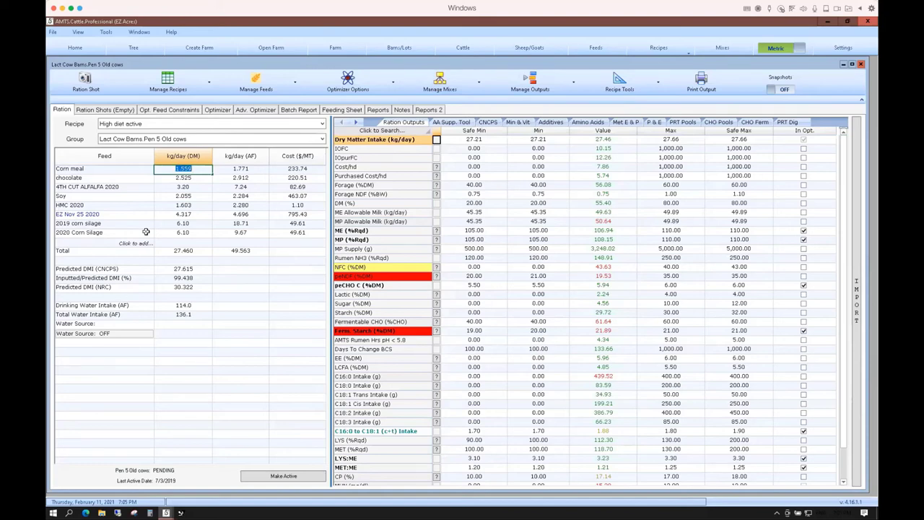
Check the feed amounts inside the EZ Nov 25 2020 mix and close it without updating.
left_click(176, 206)
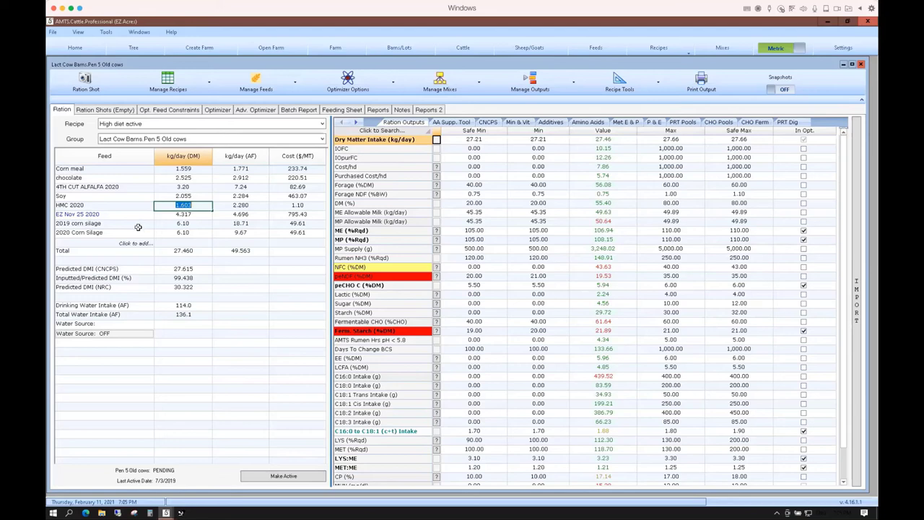
double_click(113, 216)
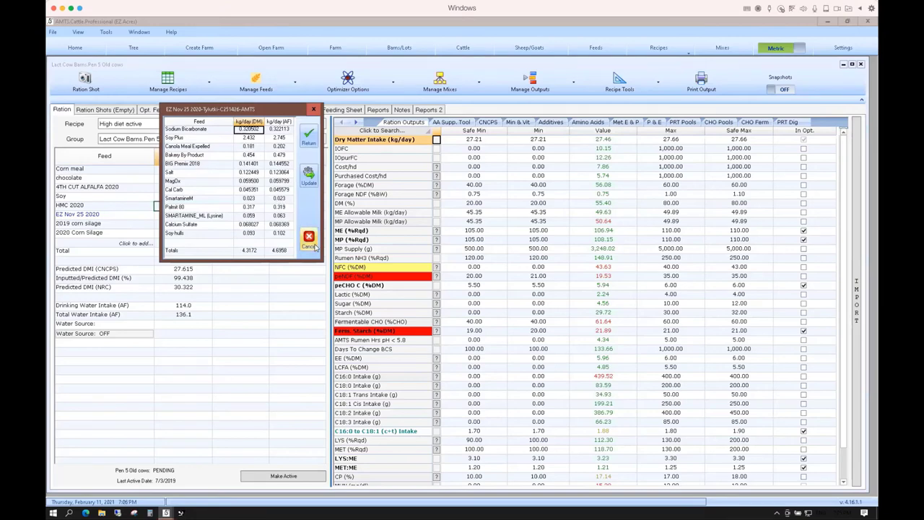
left_click(313, 246)
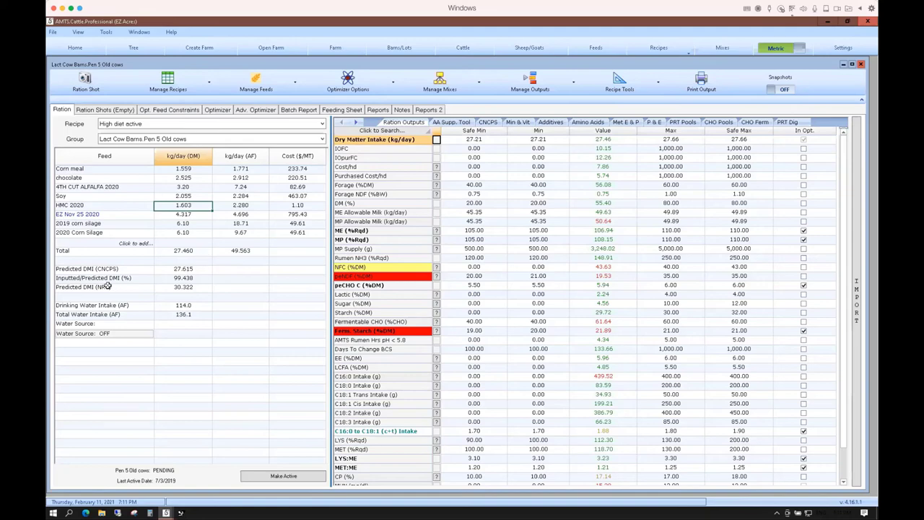
View the ration outputs of the close up diet recipe, and switch to the Pen 3 diet recipe.
left_click(154, 124)
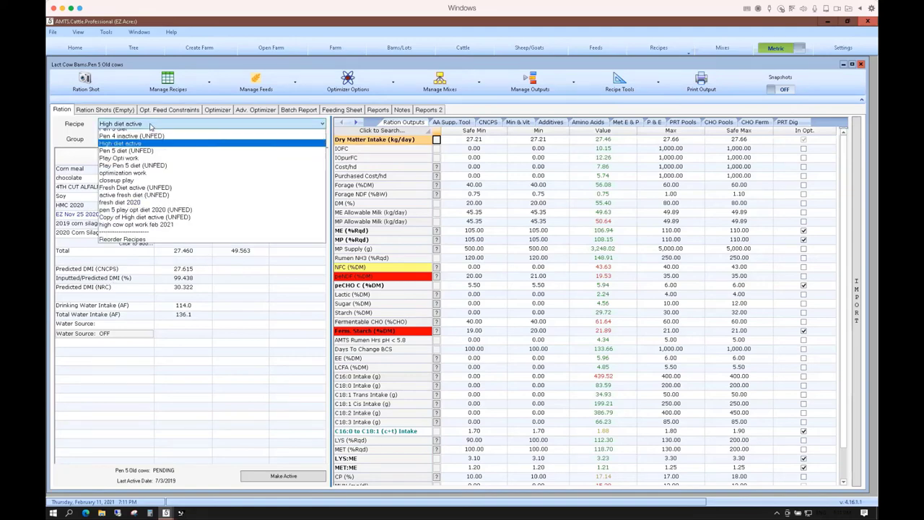
left_click(145, 141)
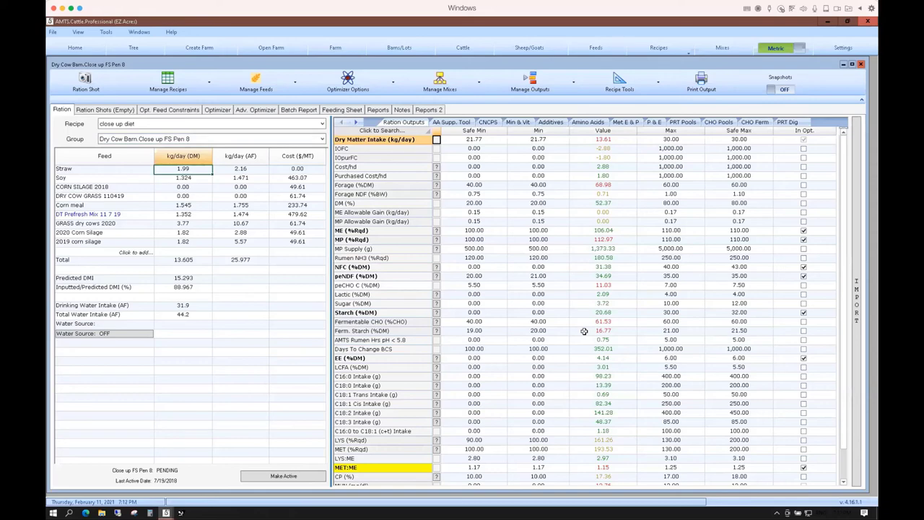
left_click(297, 126)
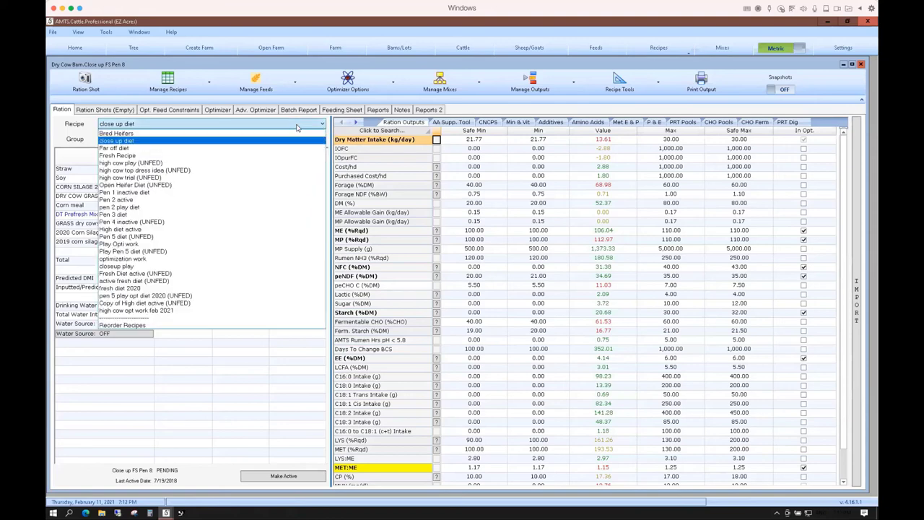
left_click(205, 214)
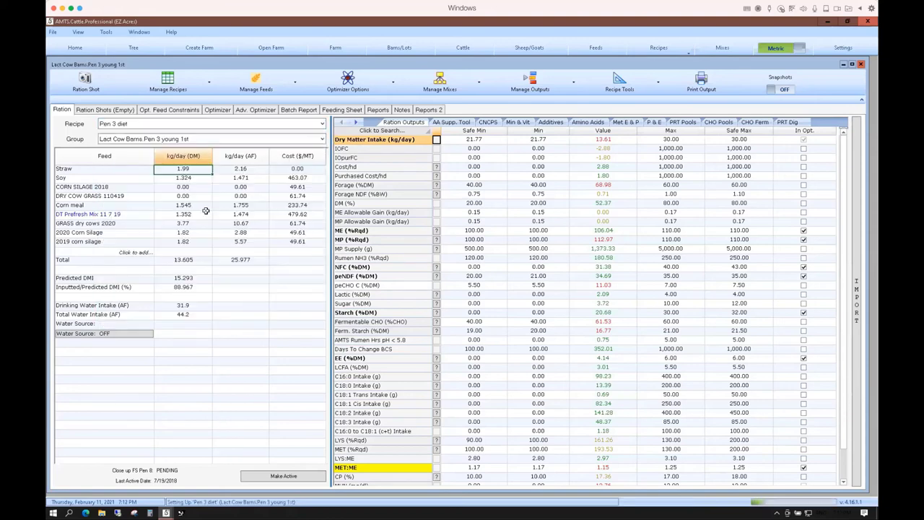
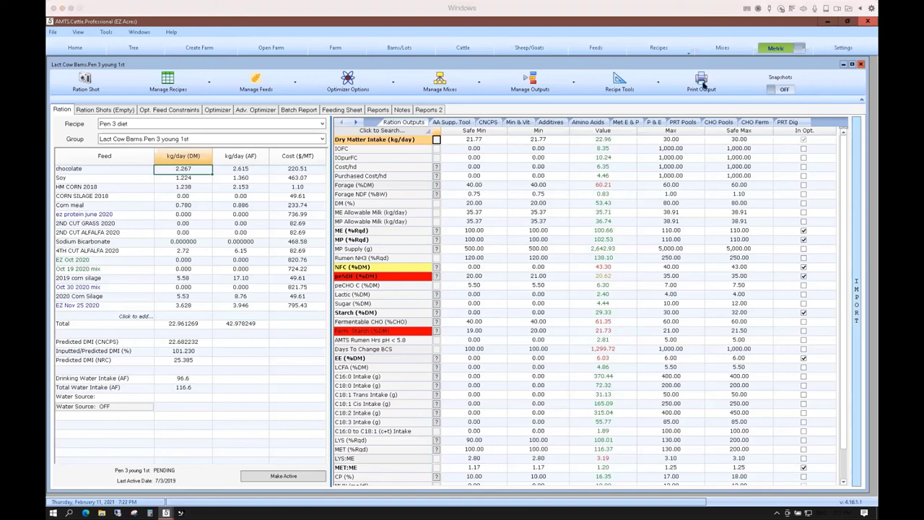
Open the Management Model for the Pen 3 diet and review its cow time inputs and outputs.
left_click(356, 10)
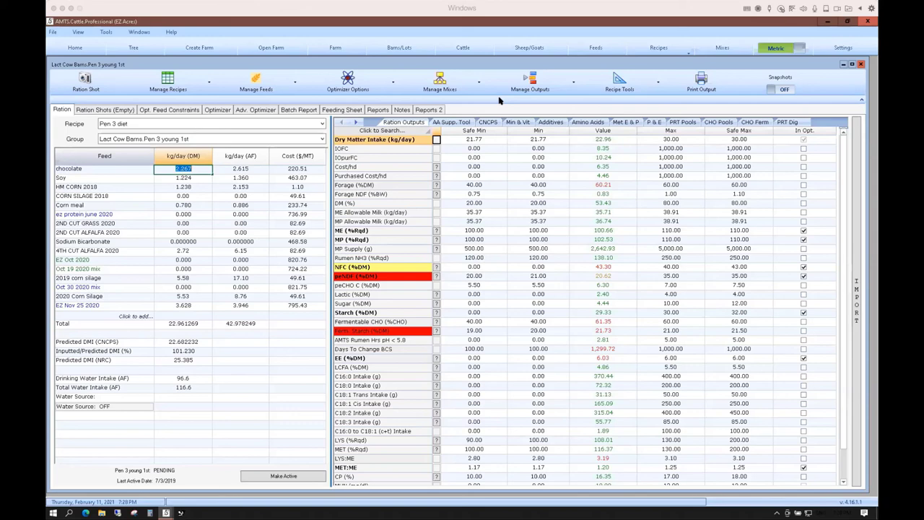
left_click(614, 84)
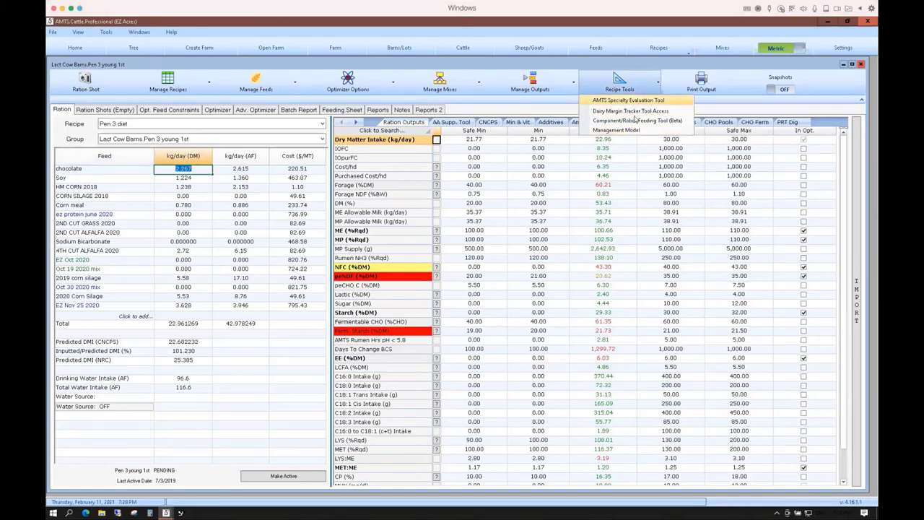
left_click(630, 131)
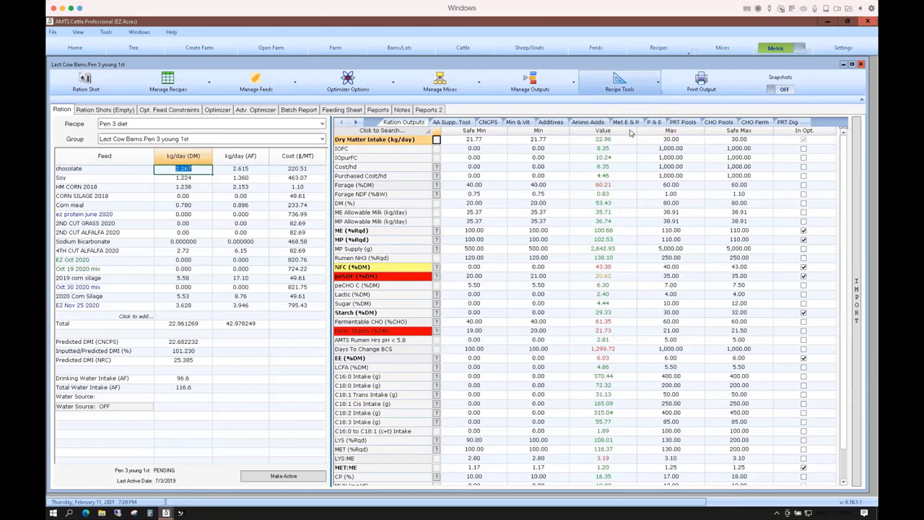
left_click_drag(370, 141, 513, 128)
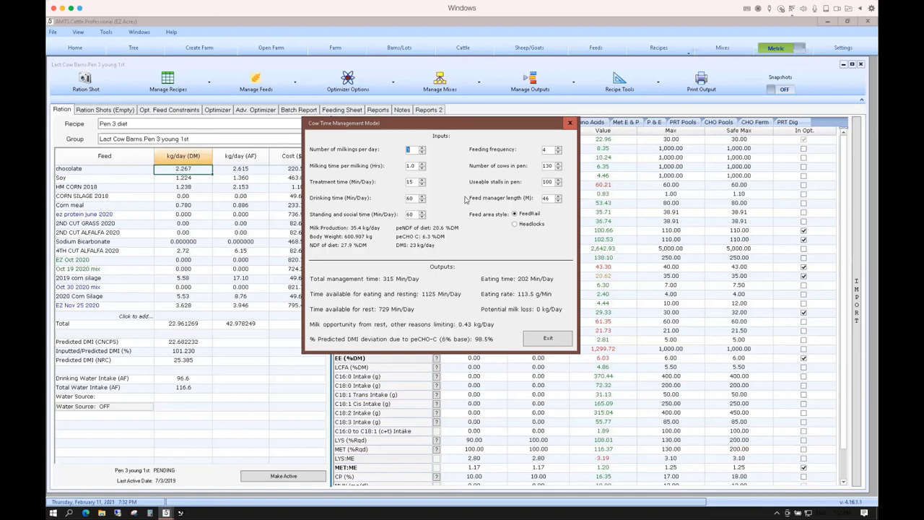
Test different feeding frequencies in the Cow Time Management Model and set the number of cows in the pen to 175.
left_click(559, 149)
left_click(558, 153)
left_click(558, 153)
double_click(547, 165)
type("175")
key("ctrl+alt")
Set the number of cows in the pen to 200 in the Cow Time Management Model.
double_click(546, 199)
left_click_drag(555, 165, 533, 167)
type("200")
key("Tab")
left_click(551, 181)
Compare feeding frequencies of 4 and 2 for the overcrowded pen, and exit the Cow Time Management Model.
left_click(559, 148)
left_click(559, 148)
left_click(559, 148)
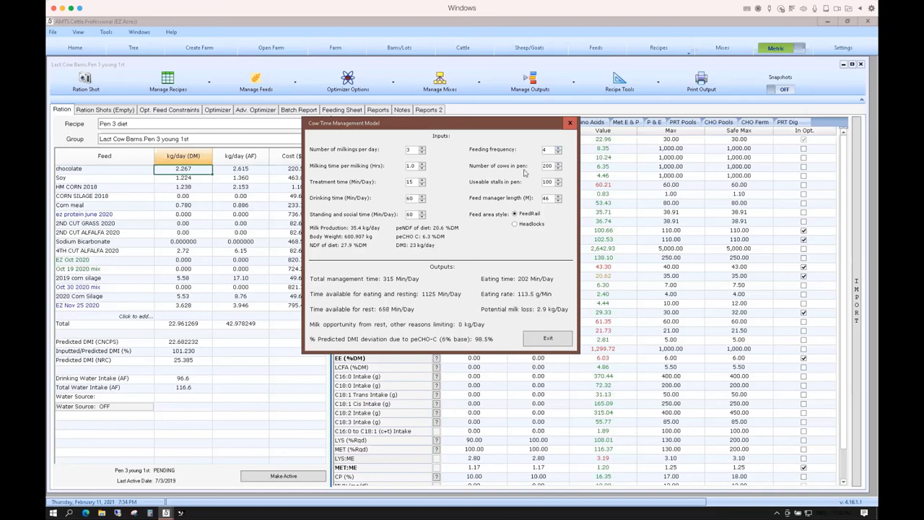
double_click(545, 150)
double_click(557, 153)
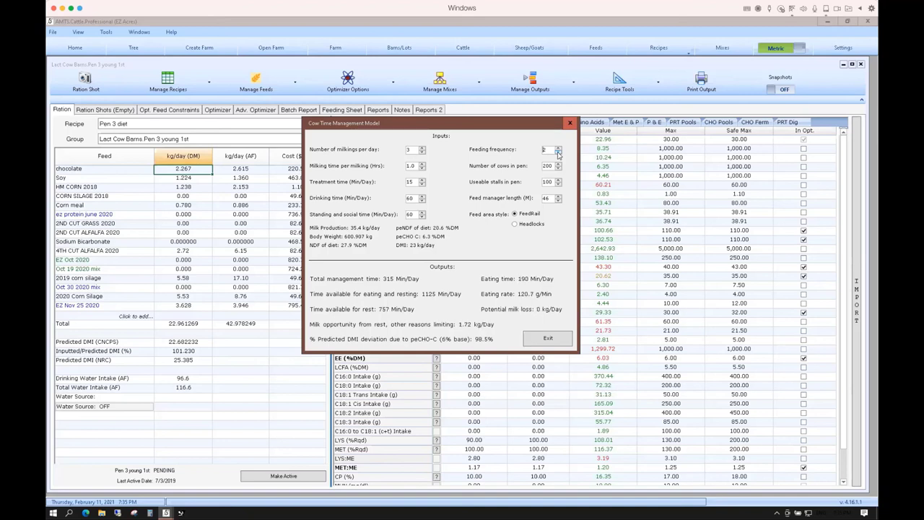
left_click(557, 154)
left_click(553, 335)
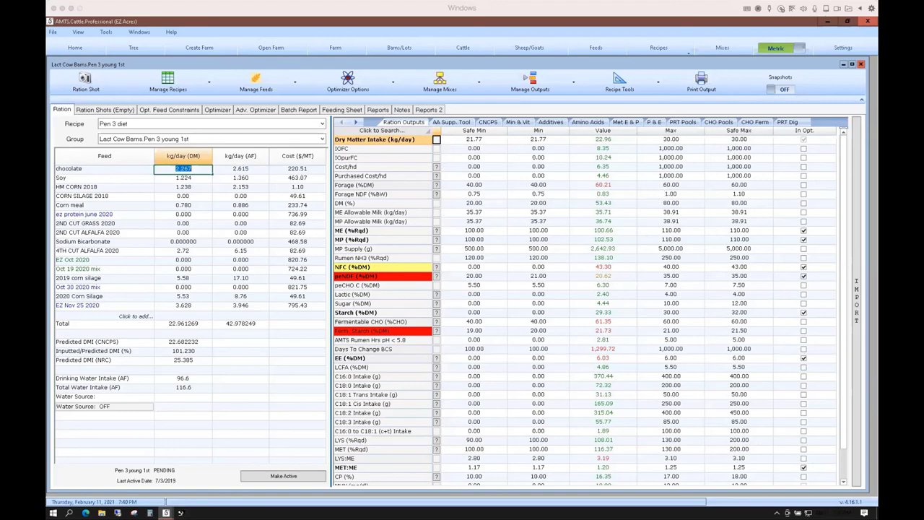
left_click(154, 14)
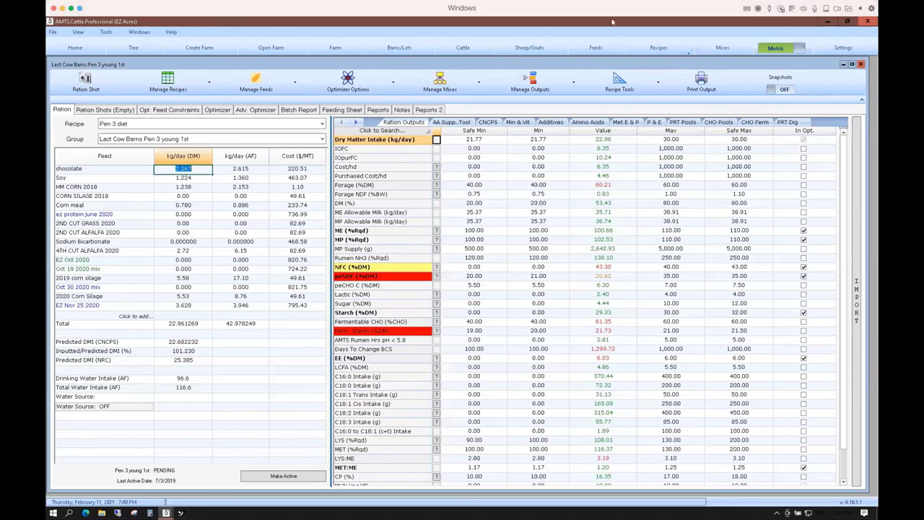